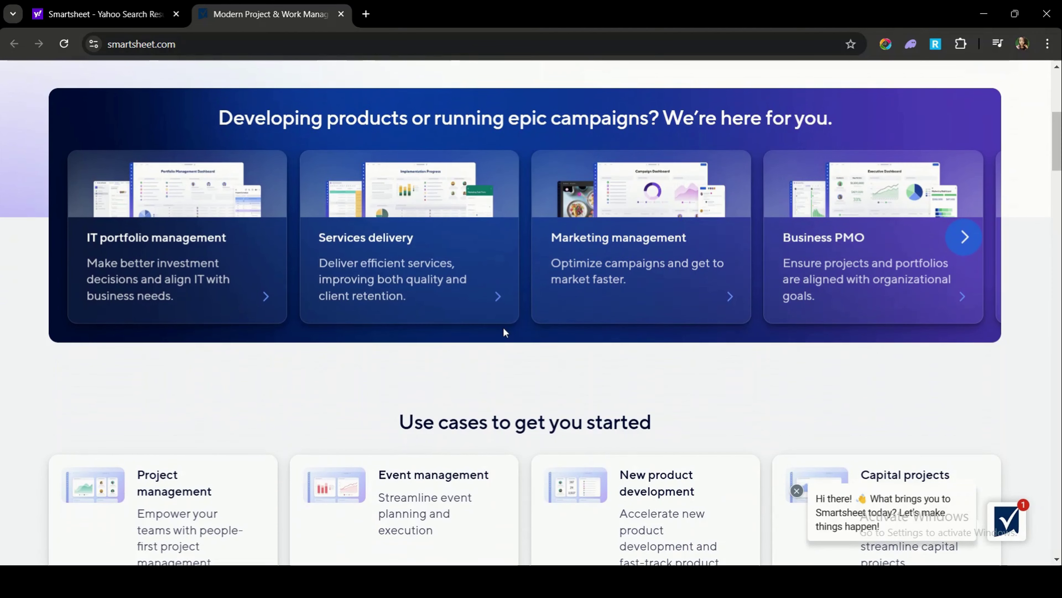
Step: Look over the Smartsheet homepage and its web address, and the Yahoo search results for Smartsheet
scroll(376, 150, up, 6)
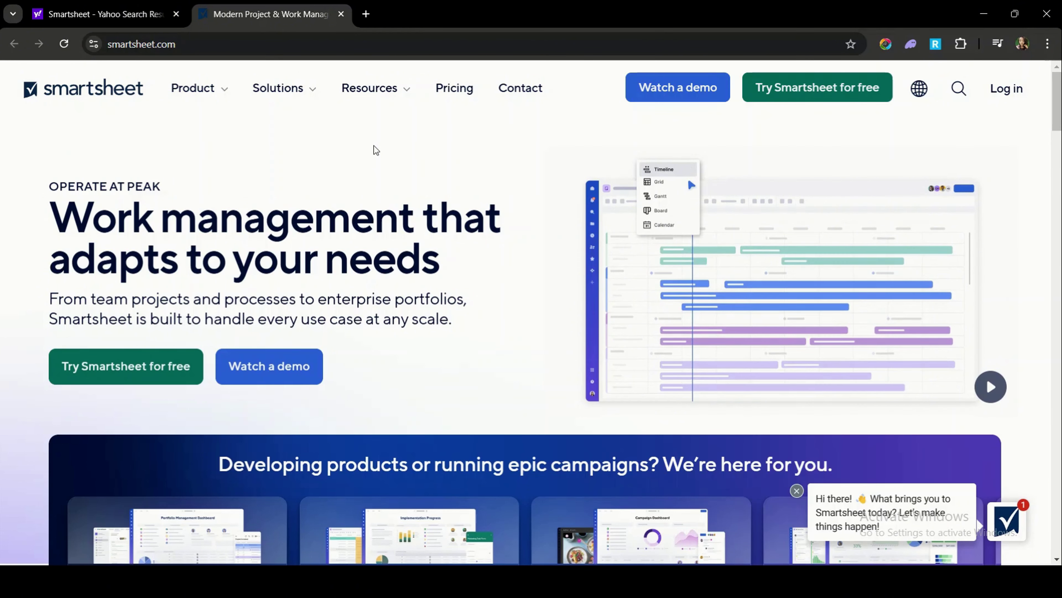
scroll(375, 150, down, 2)
scroll(375, 150, up, 2)
click(180, 44)
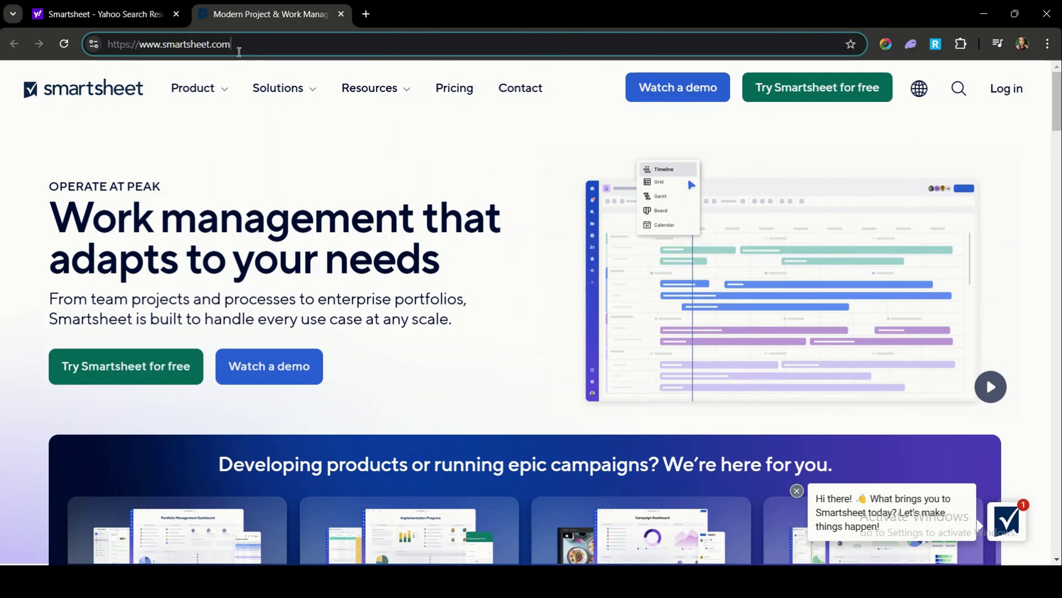
click(133, 12)
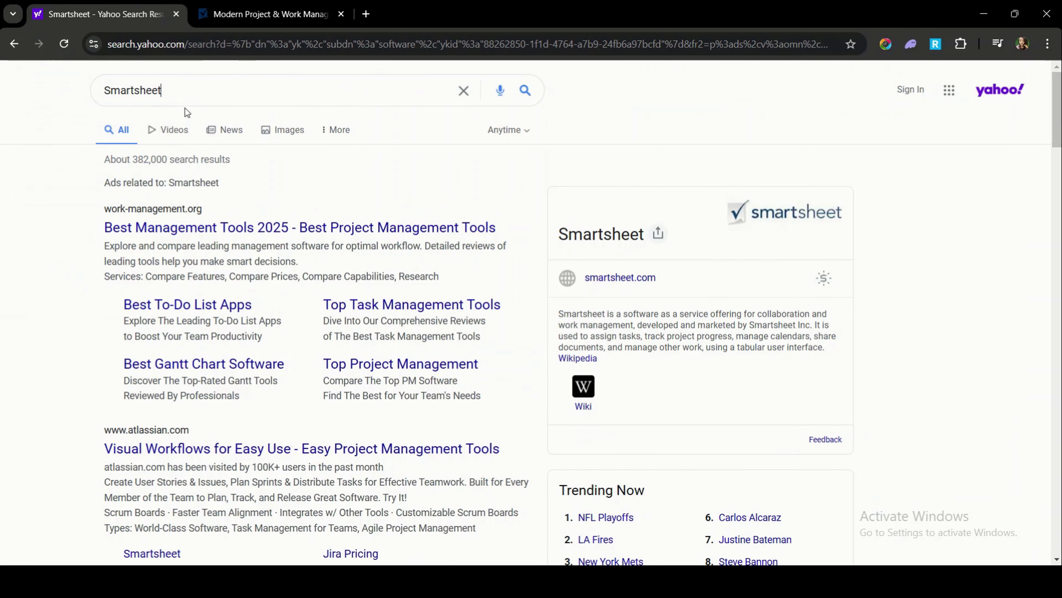
drag(178, 94, 104, 84)
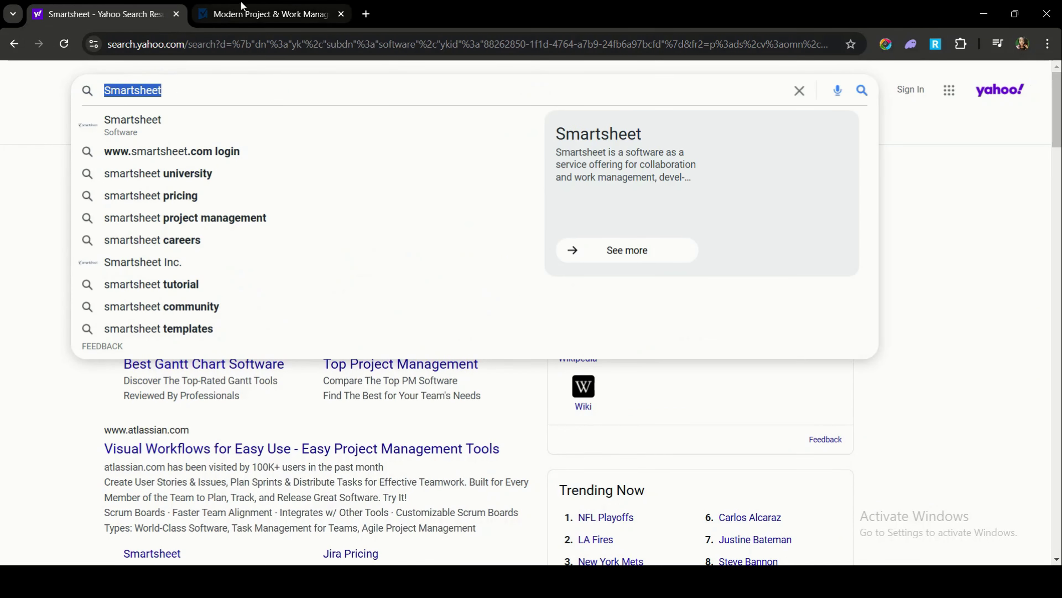
click(37, 193)
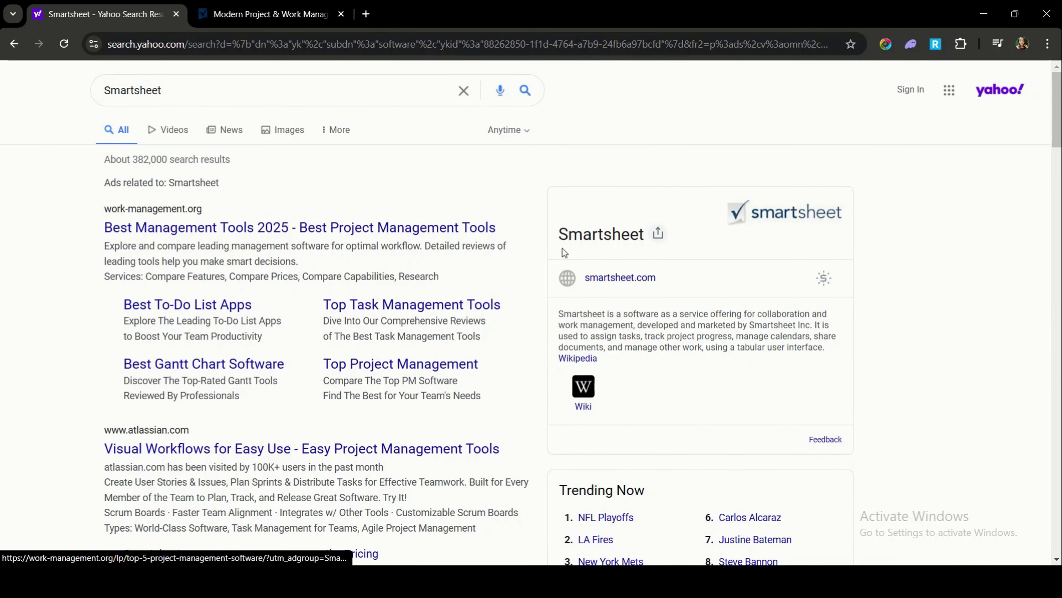
key(ctrl+Tab)
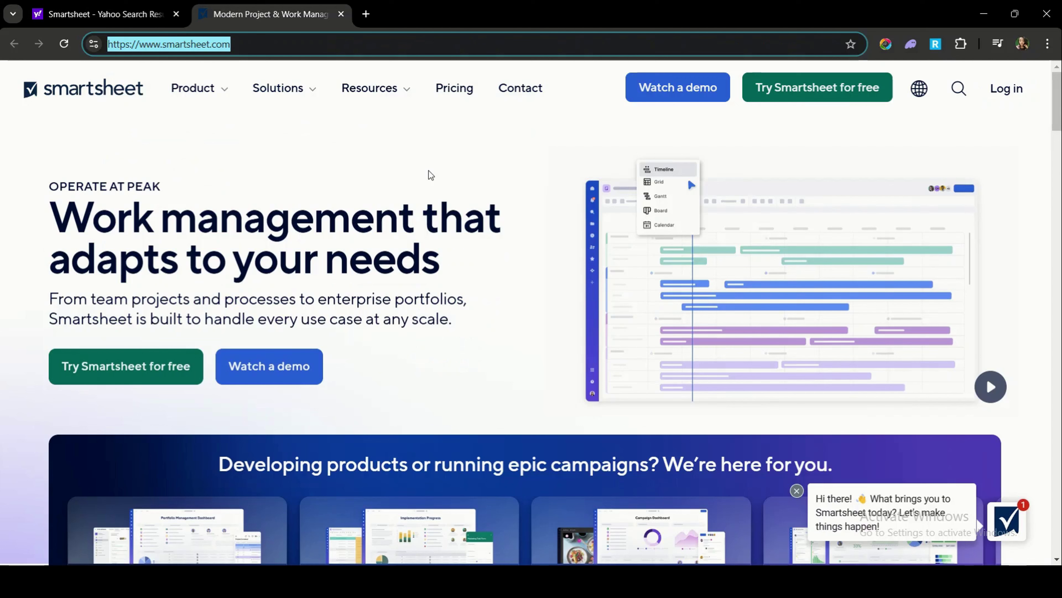
click(578, 151)
Step: Sign up for the free Smartsheet trial with the work email address and confirm it from the message in Gmail
click(824, 90)
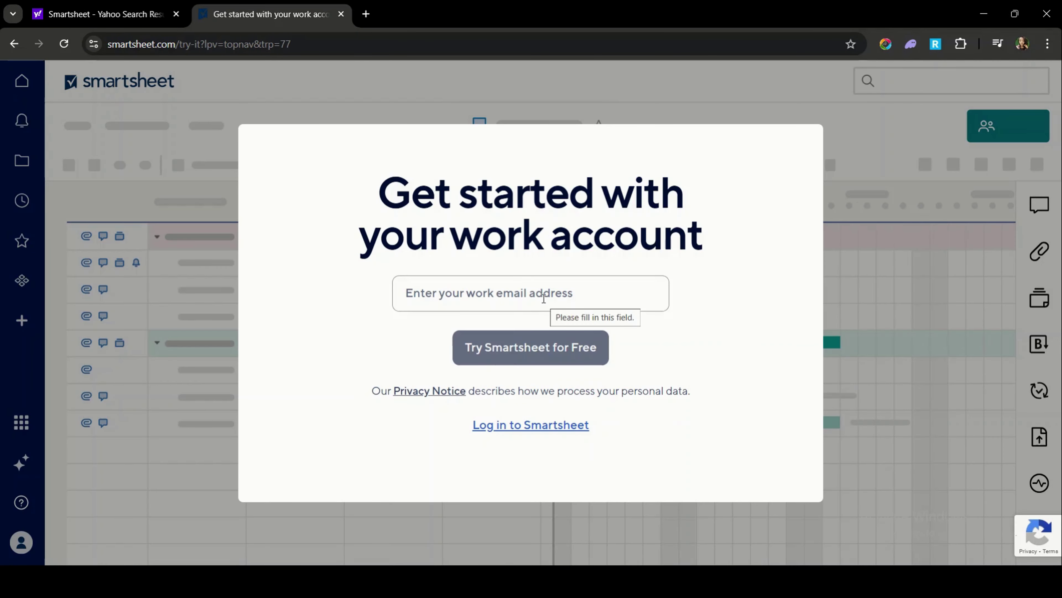
click(541, 297)
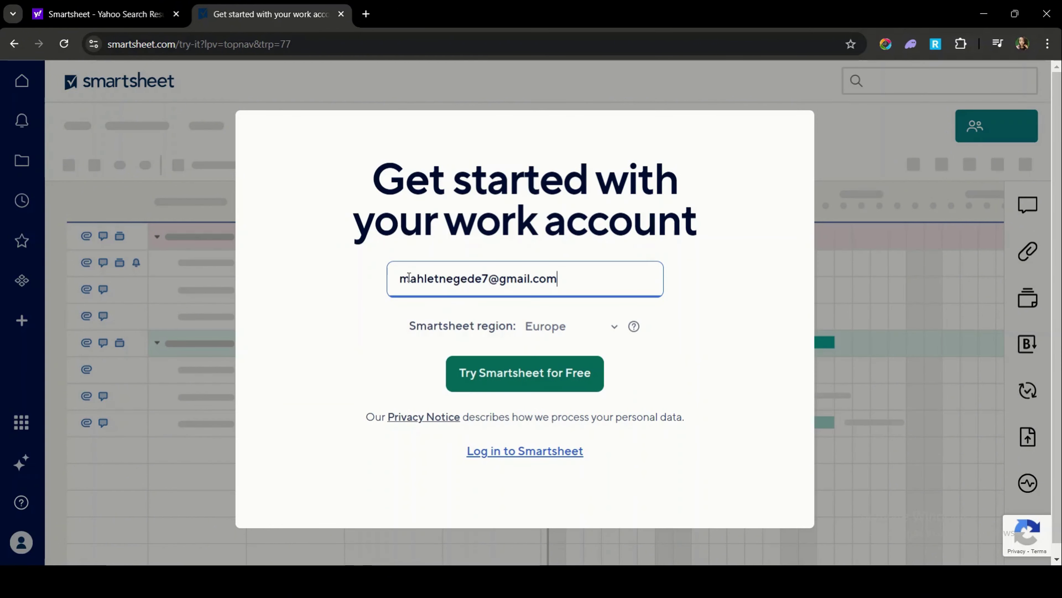
click(522, 375)
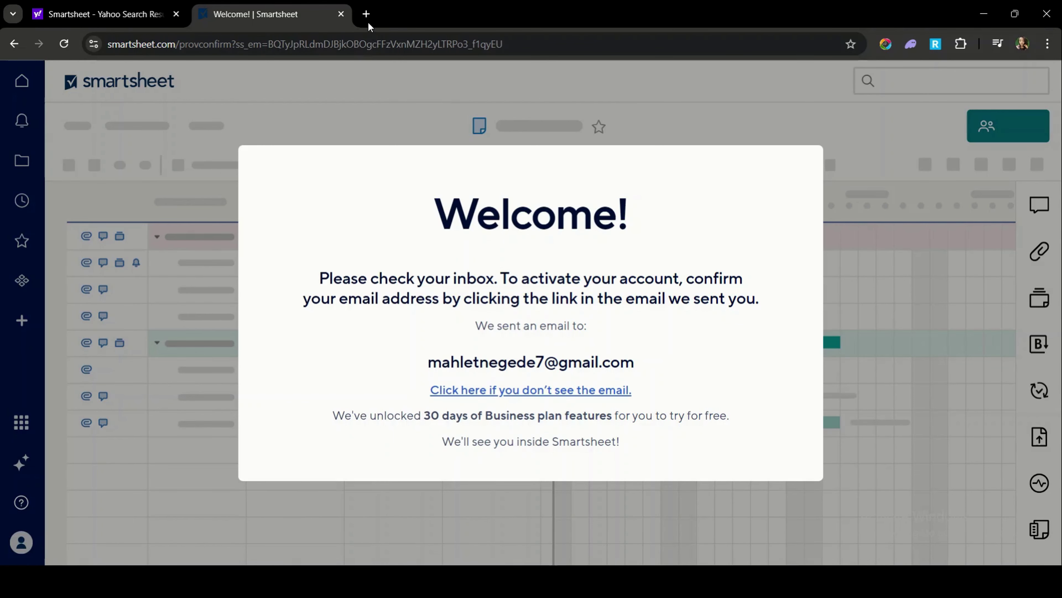
click(365, 14)
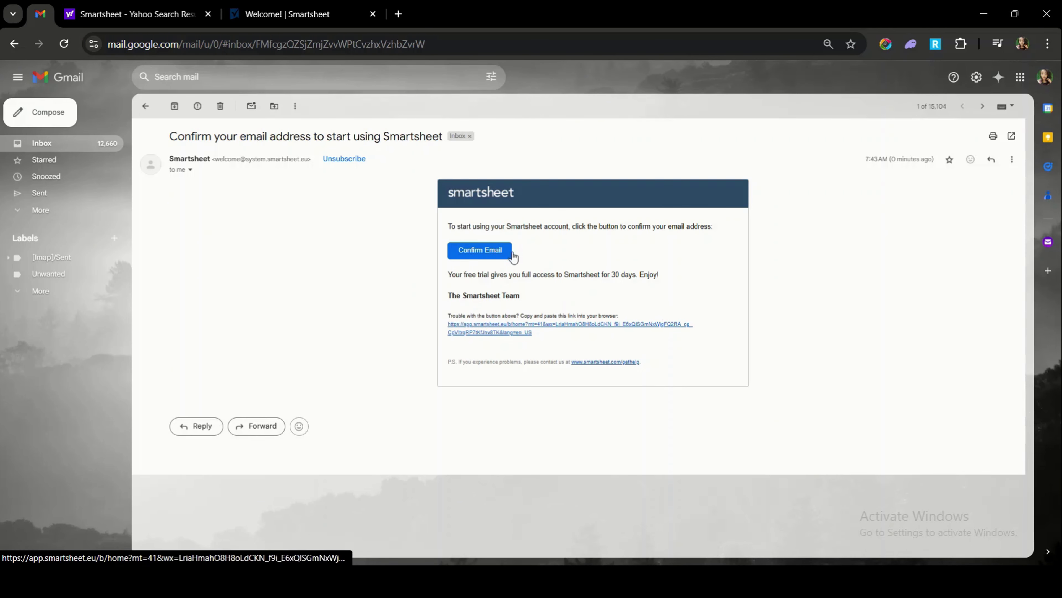
click(482, 252)
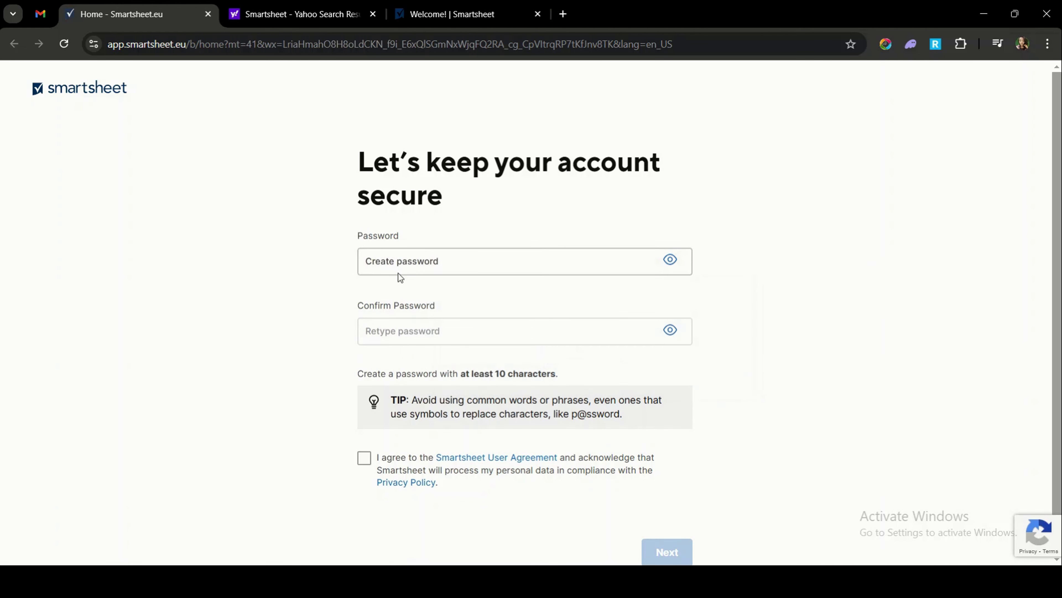
Step: Enter and confirm a new account password, and agree to the Smartsheet User Agreement
click(399, 262)
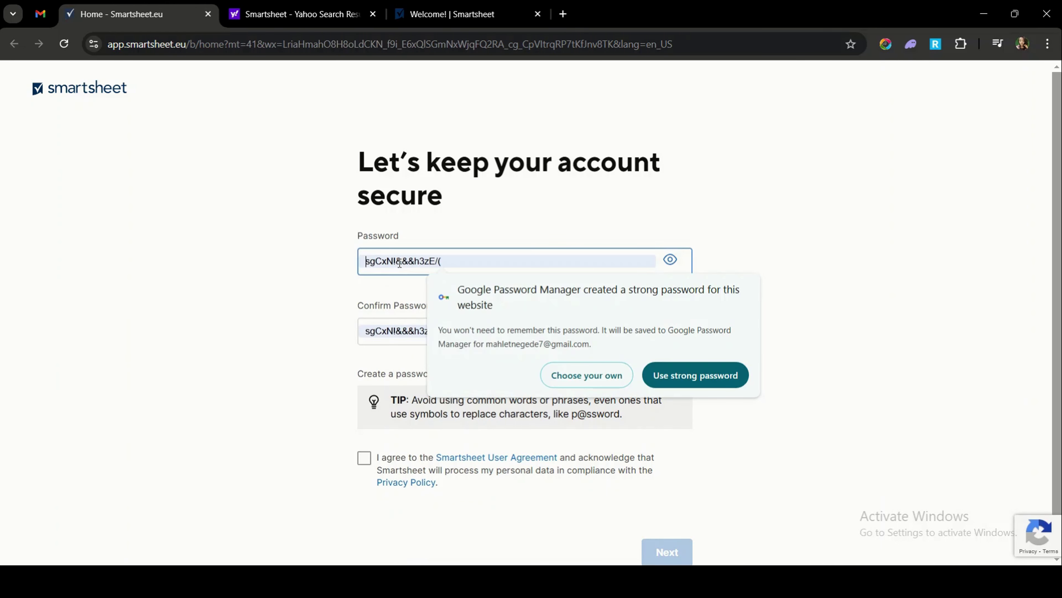
key(Caps_Lock)
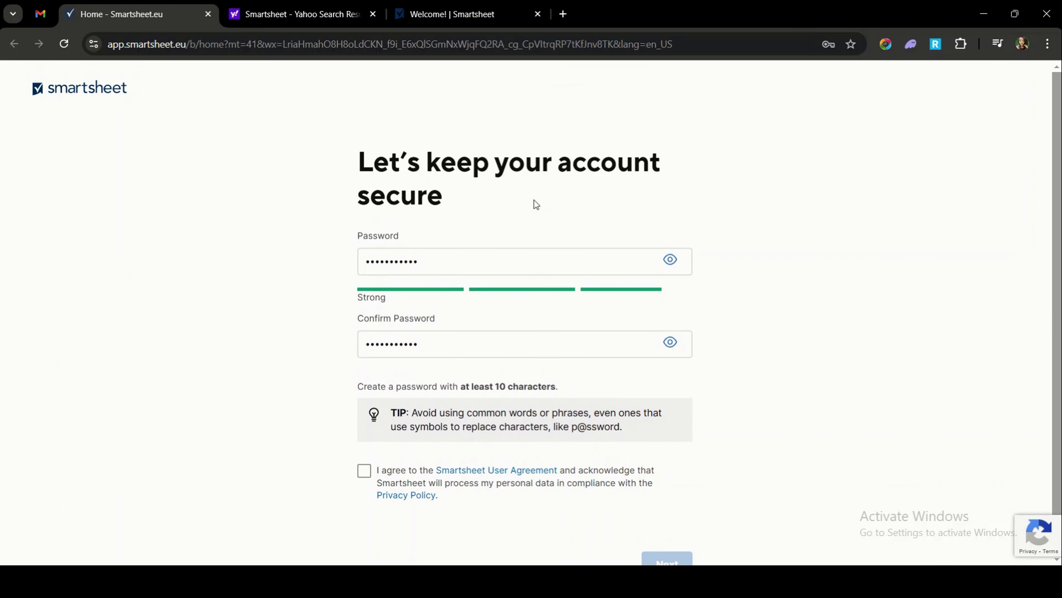
scroll(443, 395, down, 1)
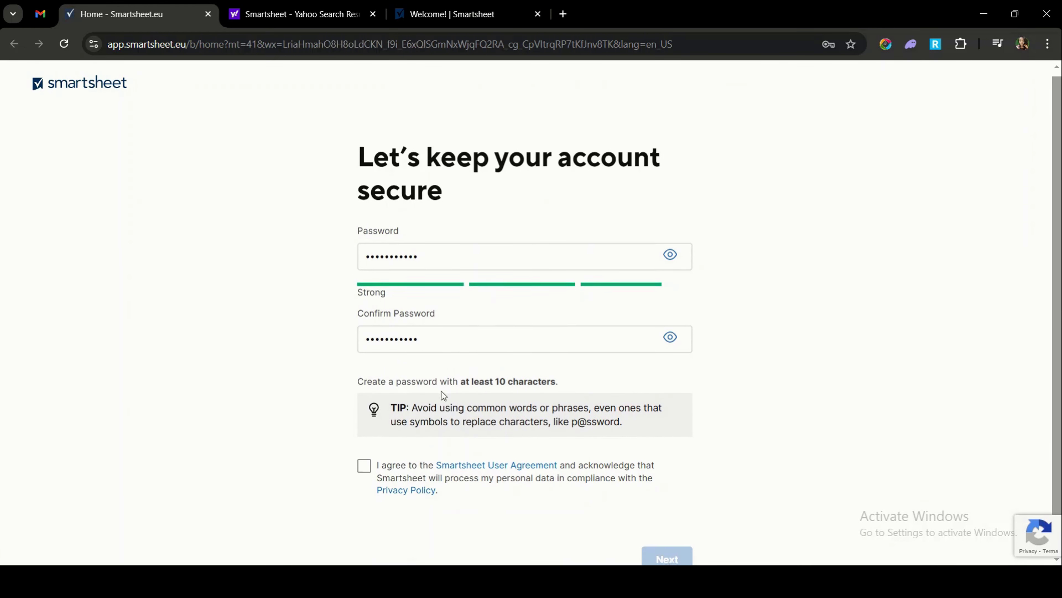
click(365, 459)
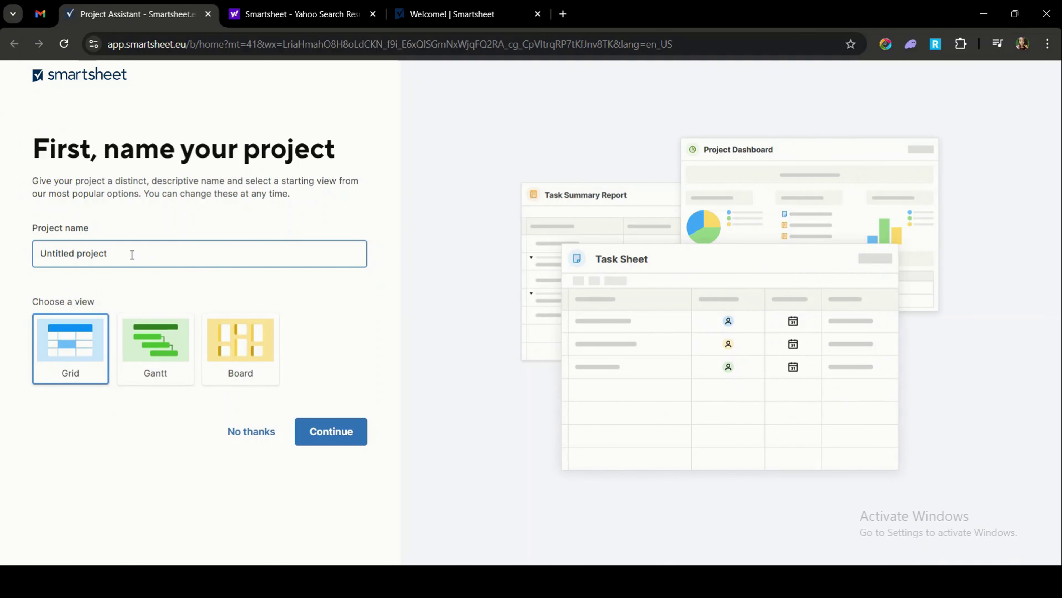
Step: Name the project Training and choose the Gantt view as its starting view
text(Training)
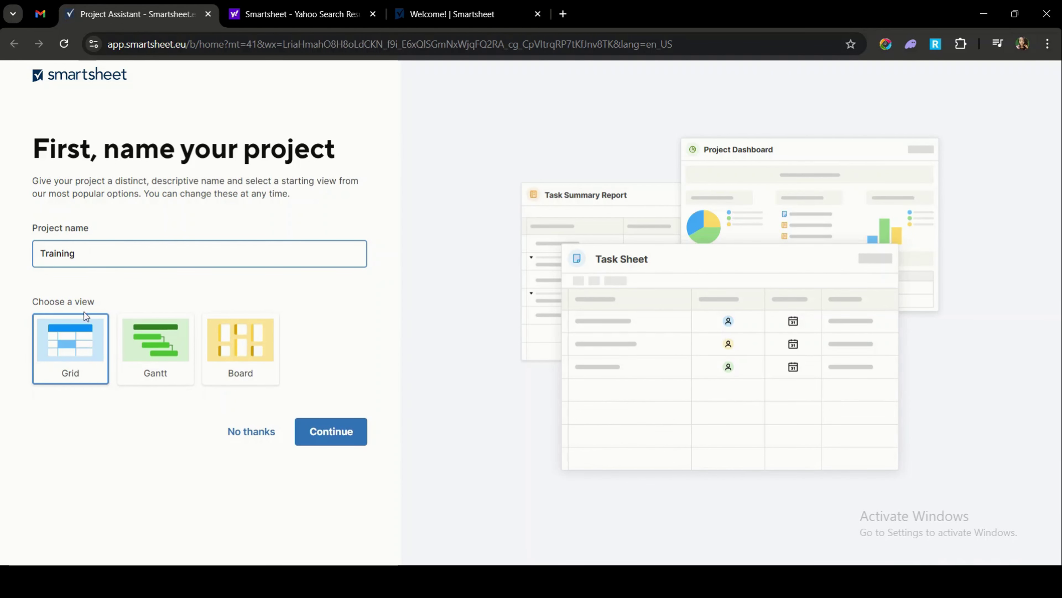
click(148, 338)
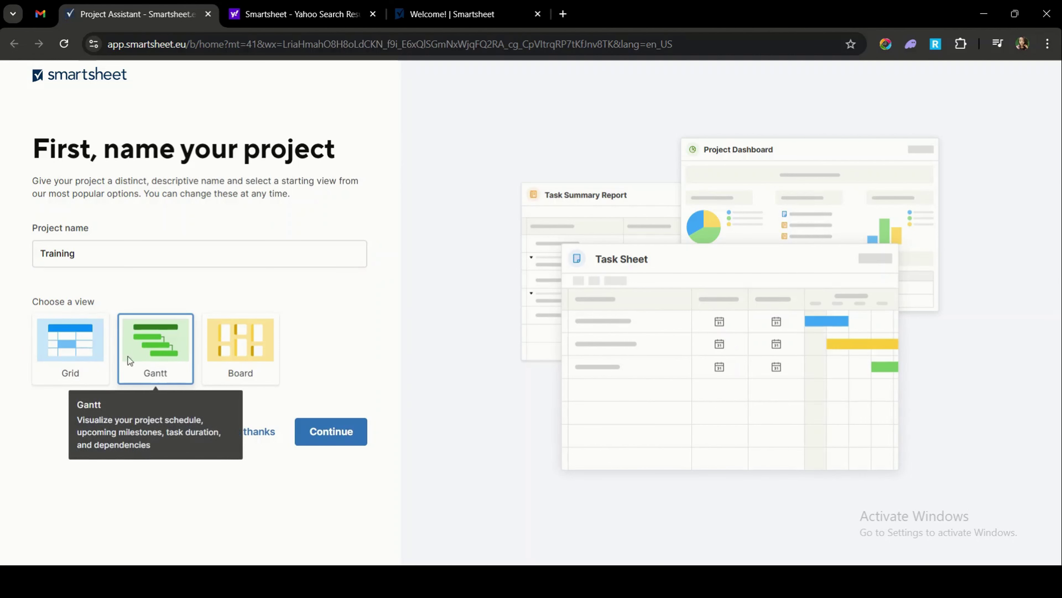
click(308, 442)
Step: Skip entering tasks and subtasks, and build the project with the default reports and project dashboard
click(218, 264)
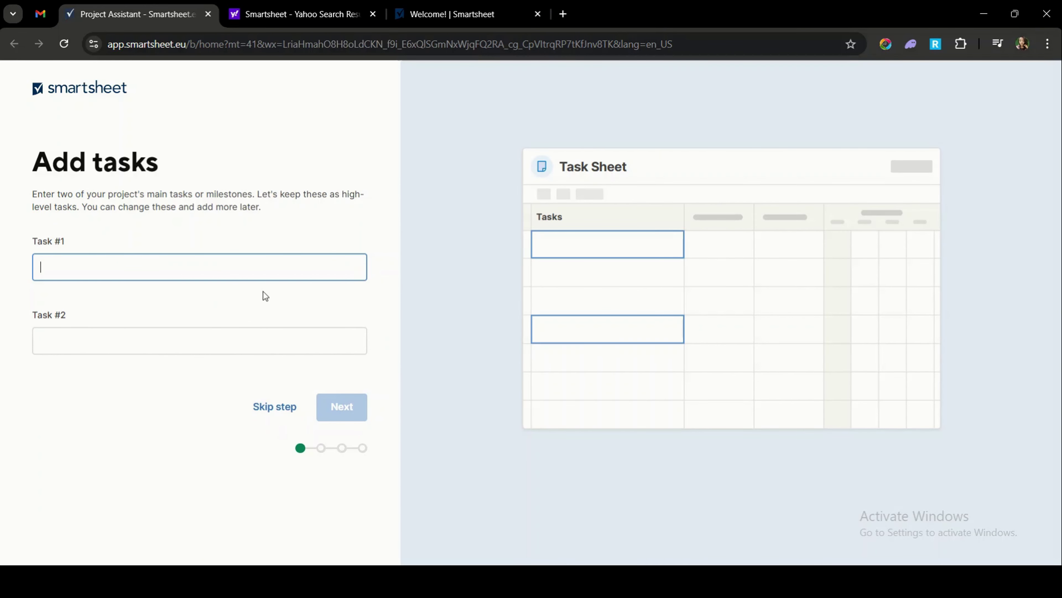
click(274, 406)
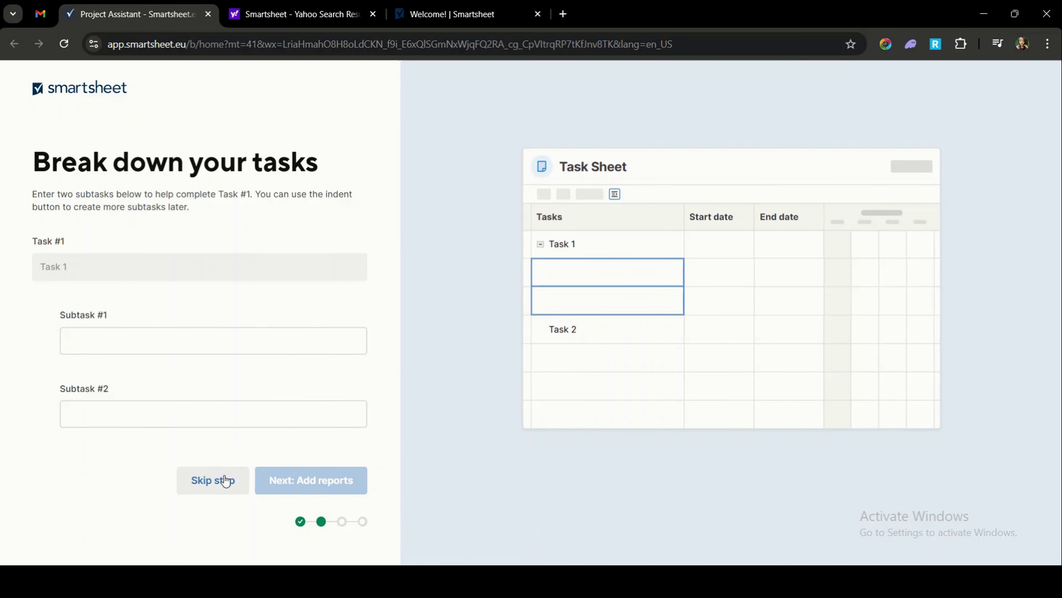
click(225, 479)
click(280, 357)
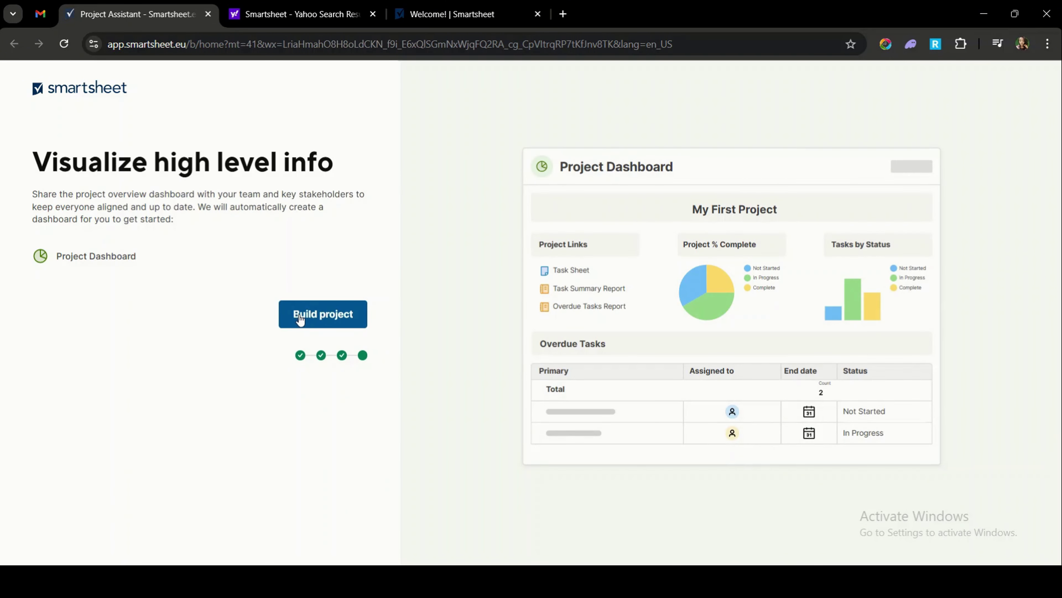
click(312, 321)
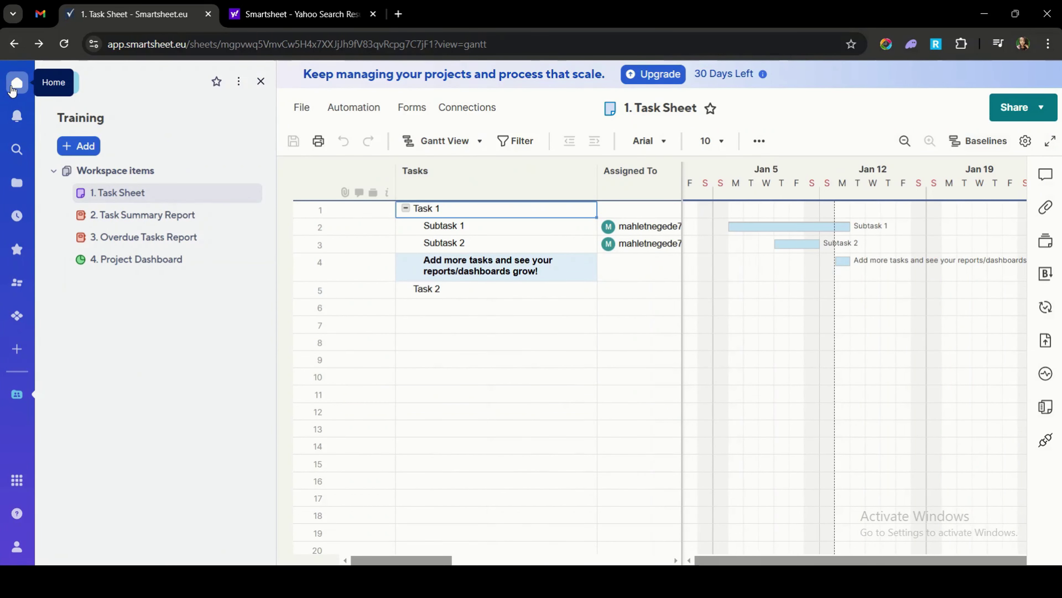
Step: Go to the Smartsheet home page and look over the notifications, search and account options
click(16, 84)
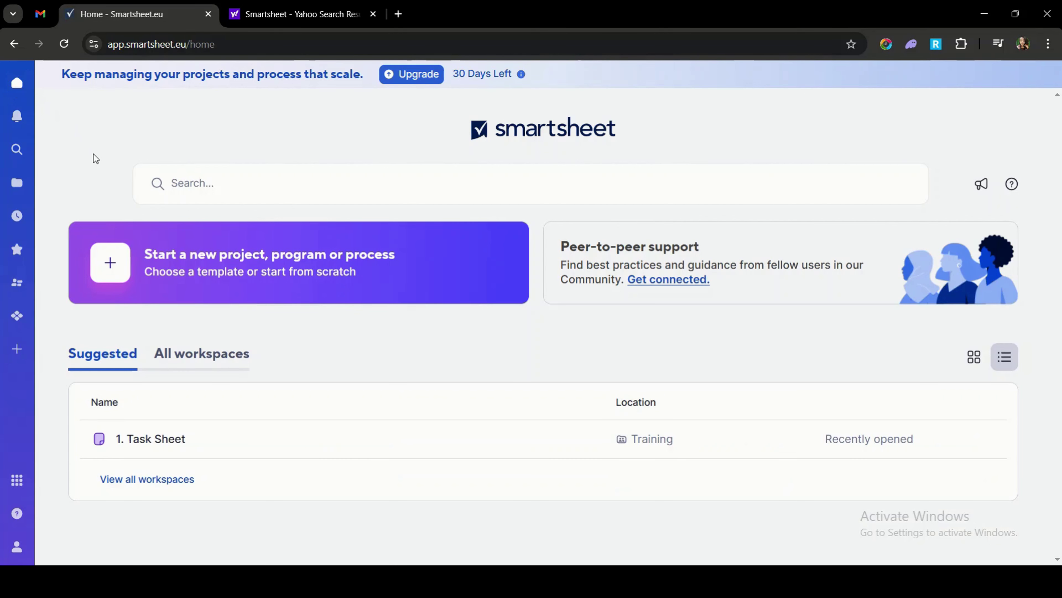
click(17, 117)
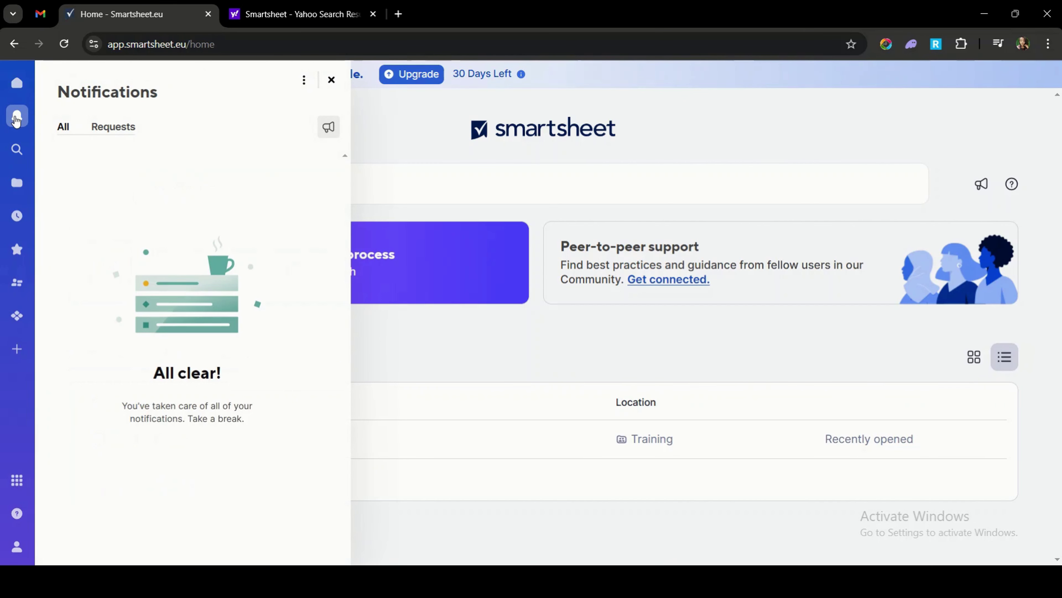
click(17, 149)
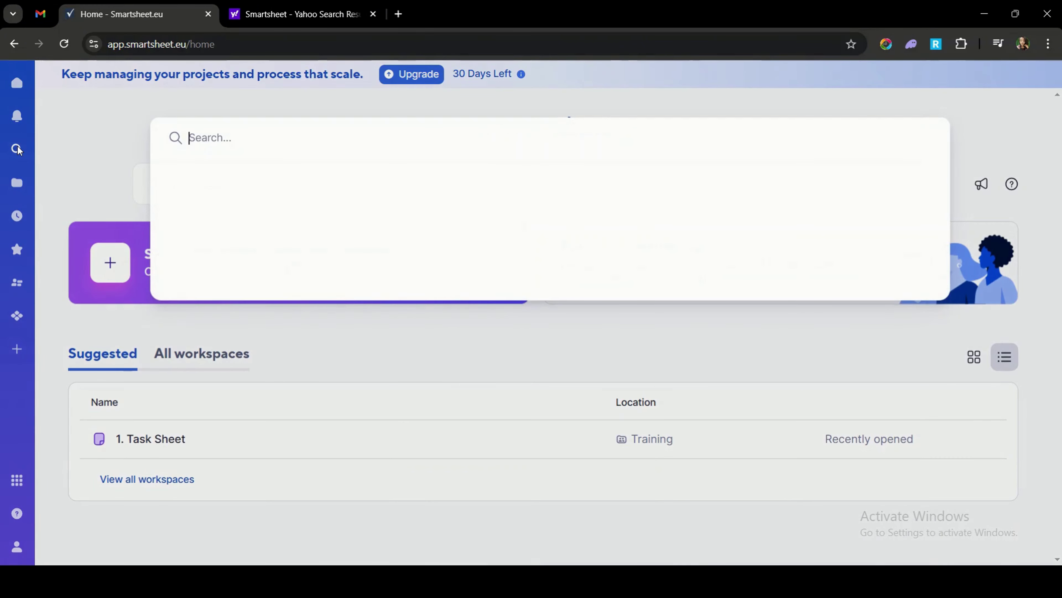
click(17, 149)
click(17, 149)
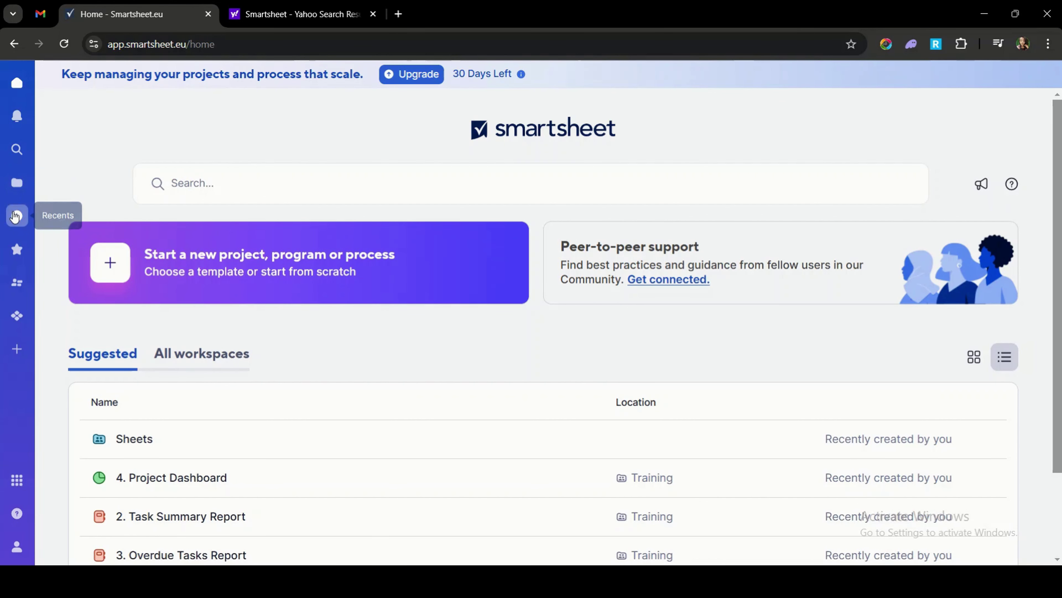
click(17, 546)
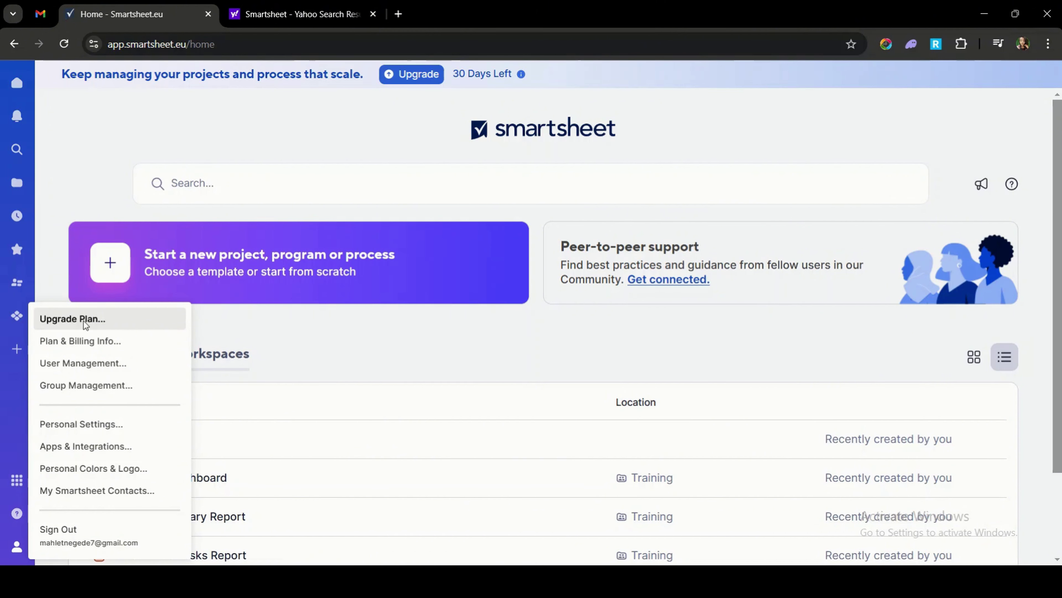
click(15, 433)
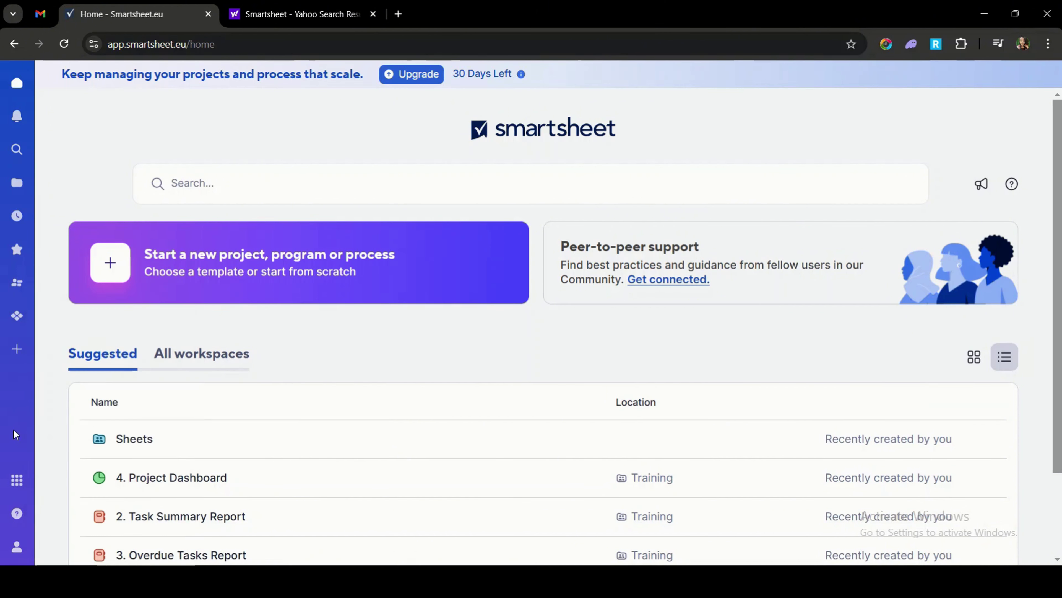
Step: View the WorkApps page from the app launcher and close it again
click(19, 486)
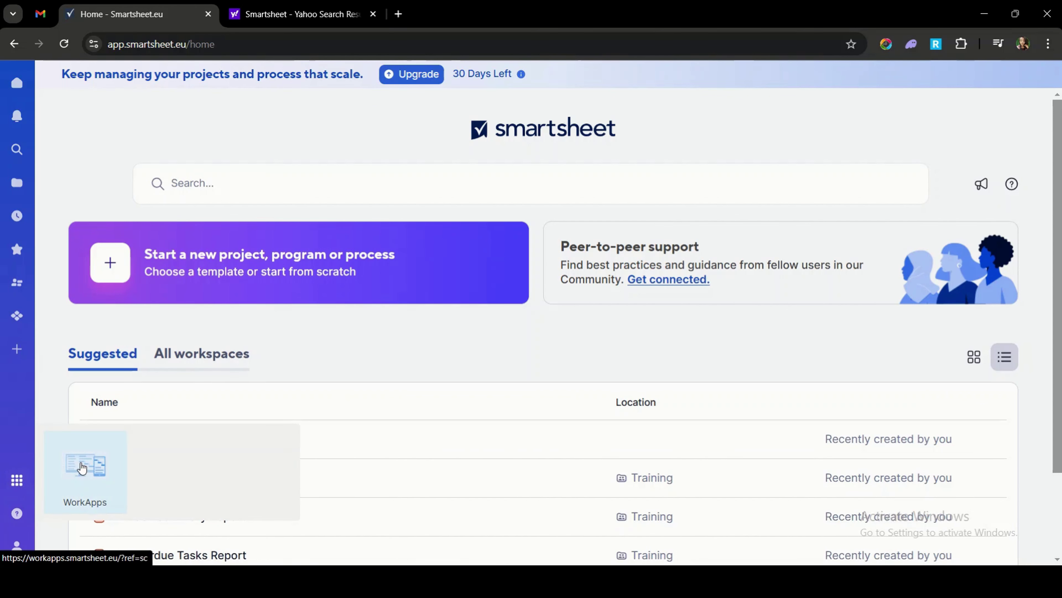
click(81, 467)
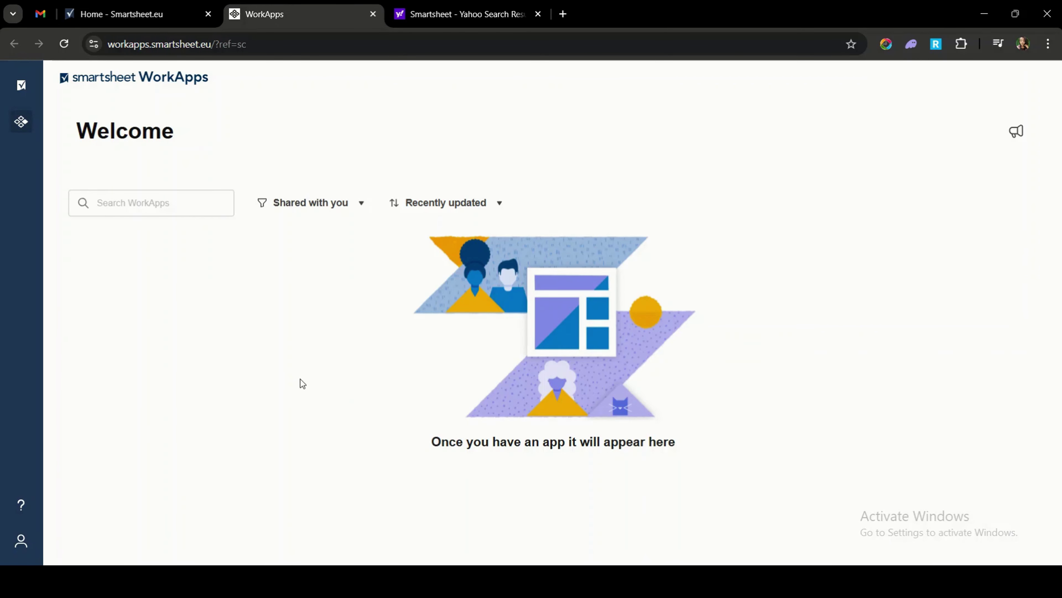
click(374, 14)
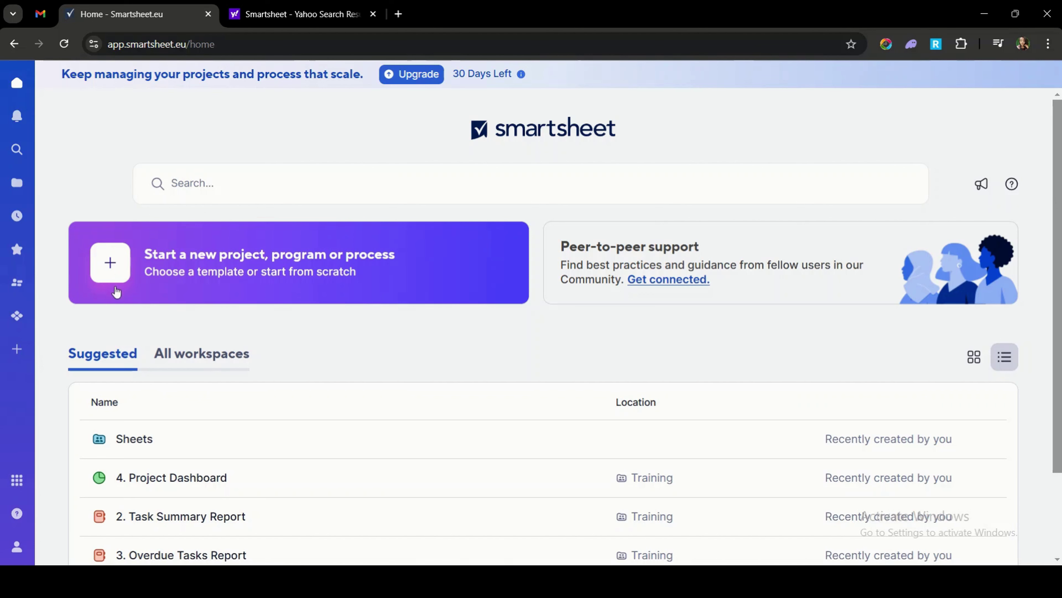
Step: From the options for starting a new project, check the available import sources and open the Projects template
click(111, 271)
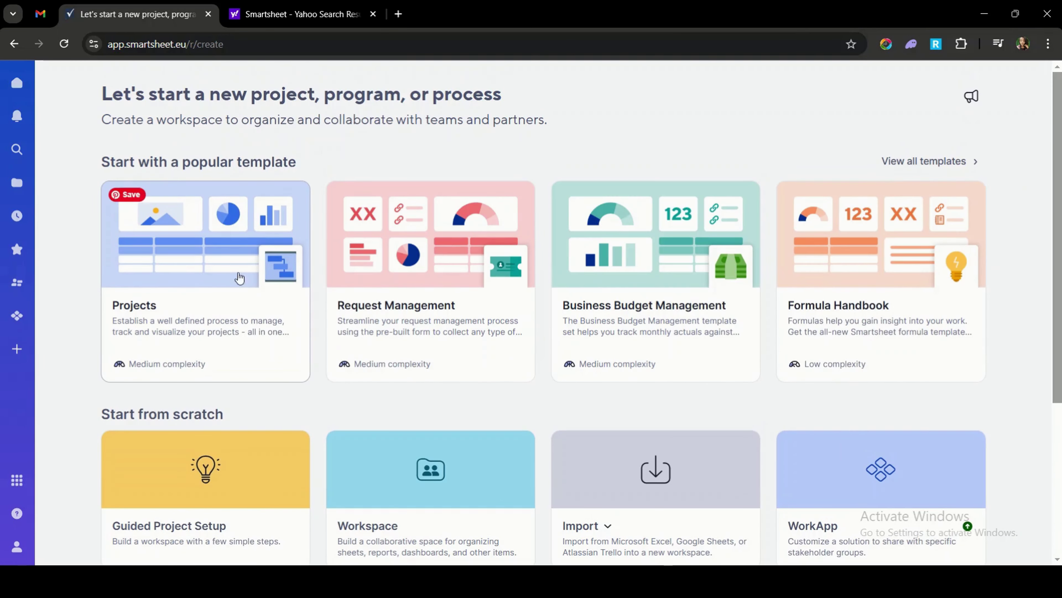
scroll(804, 251, down, 5)
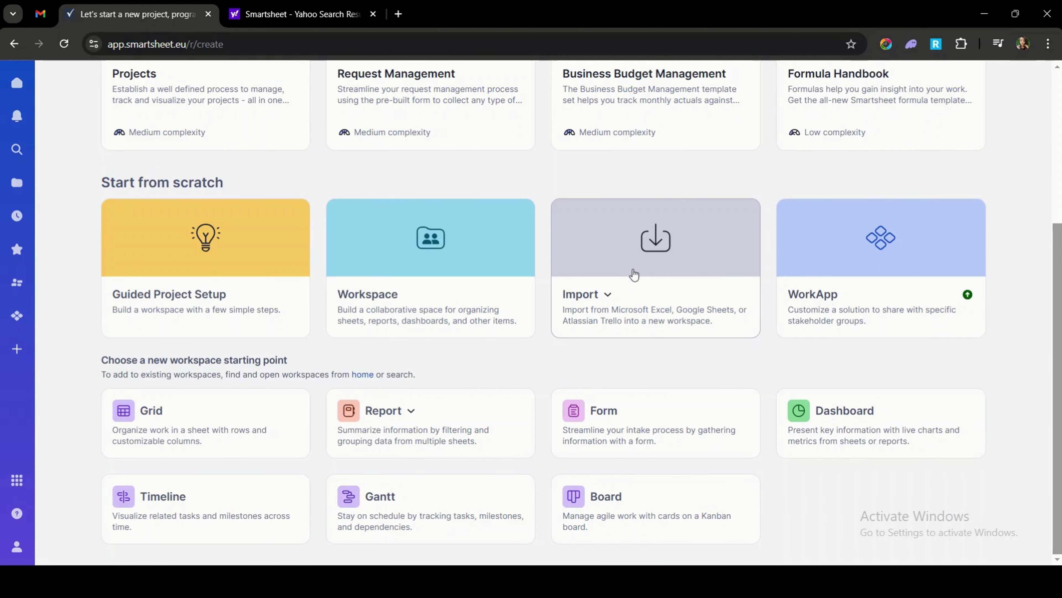
click(610, 297)
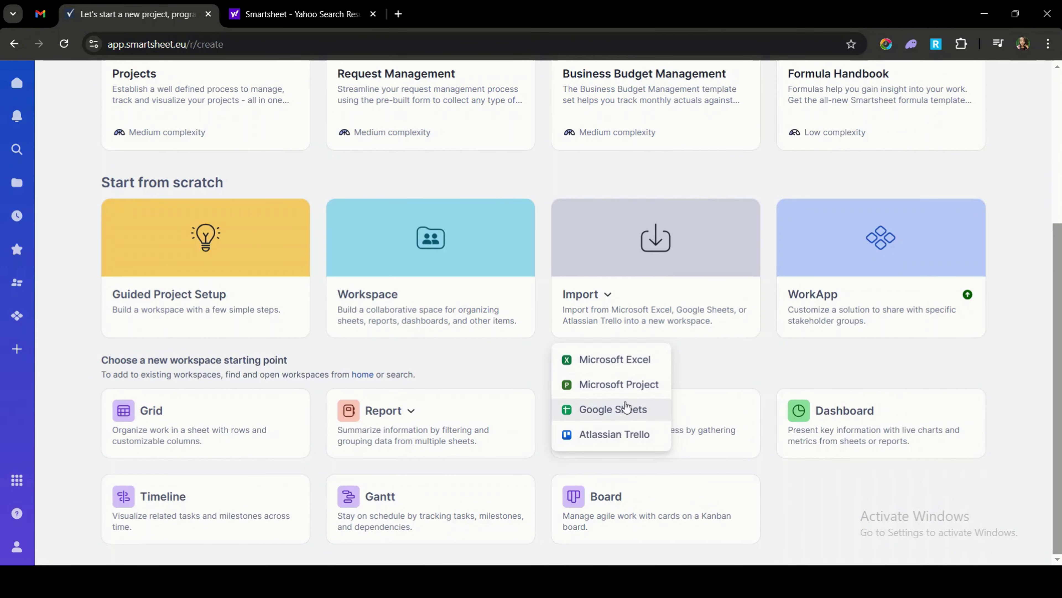
scroll(61, 248, up, 5)
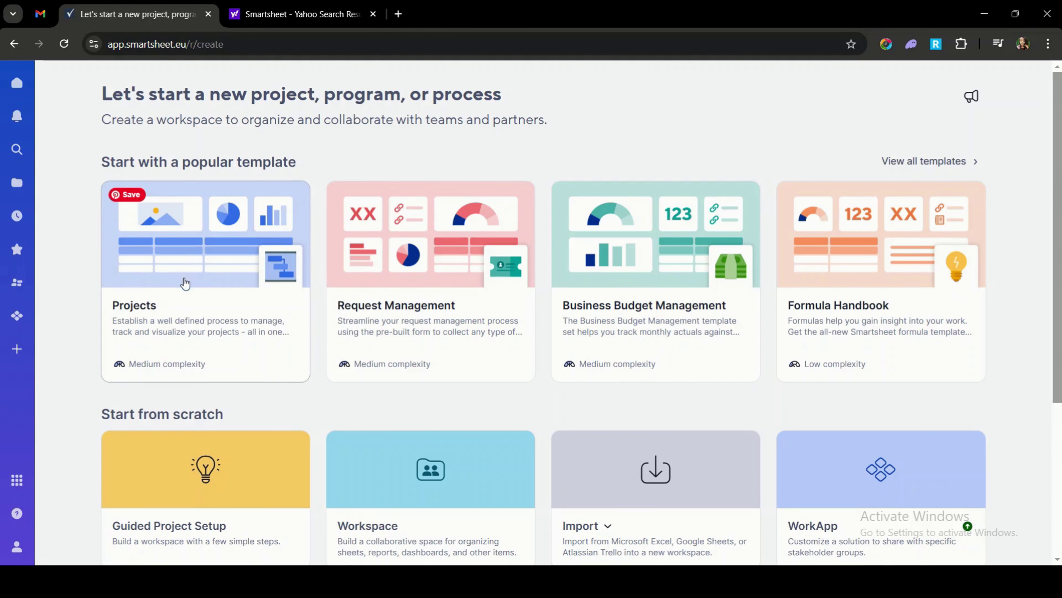
click(187, 268)
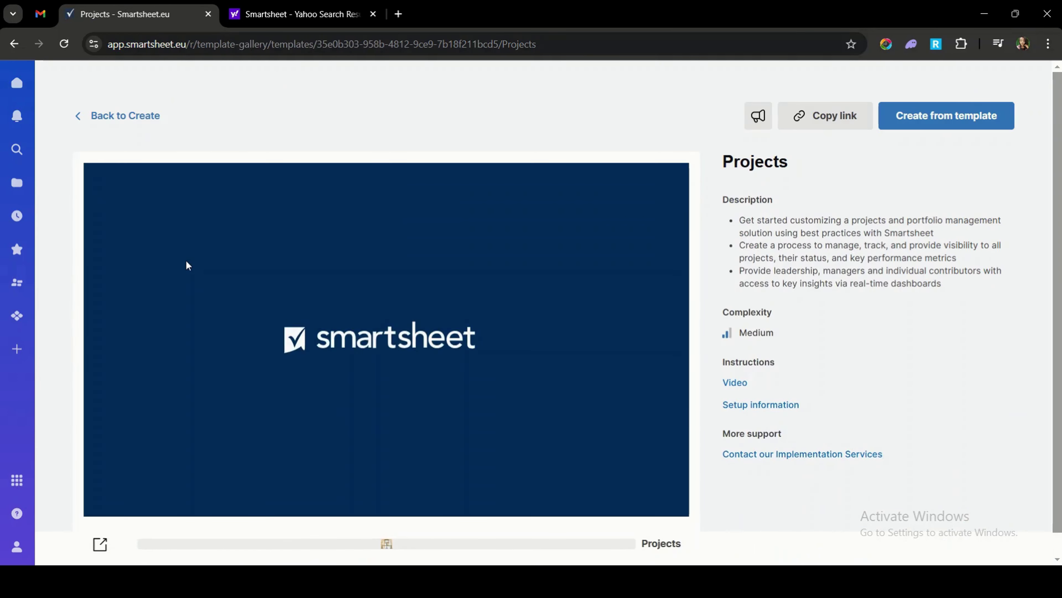
Step: Preview the Projects template's sheets, dashboards and process map, and create the project from this template
scroll(627, 422, down, 1)
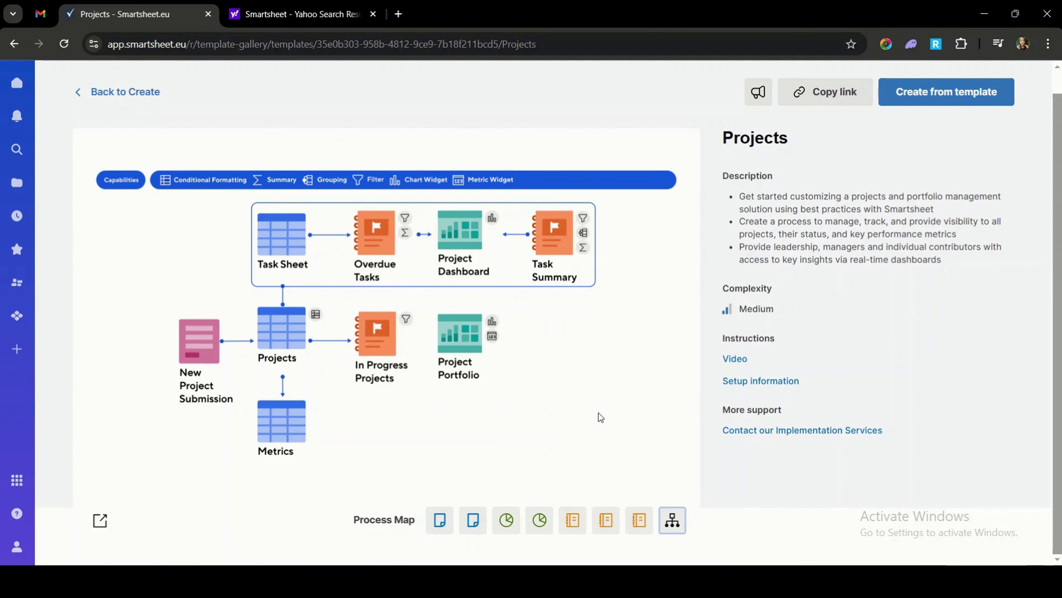
click(438, 525)
click(468, 527)
click(504, 517)
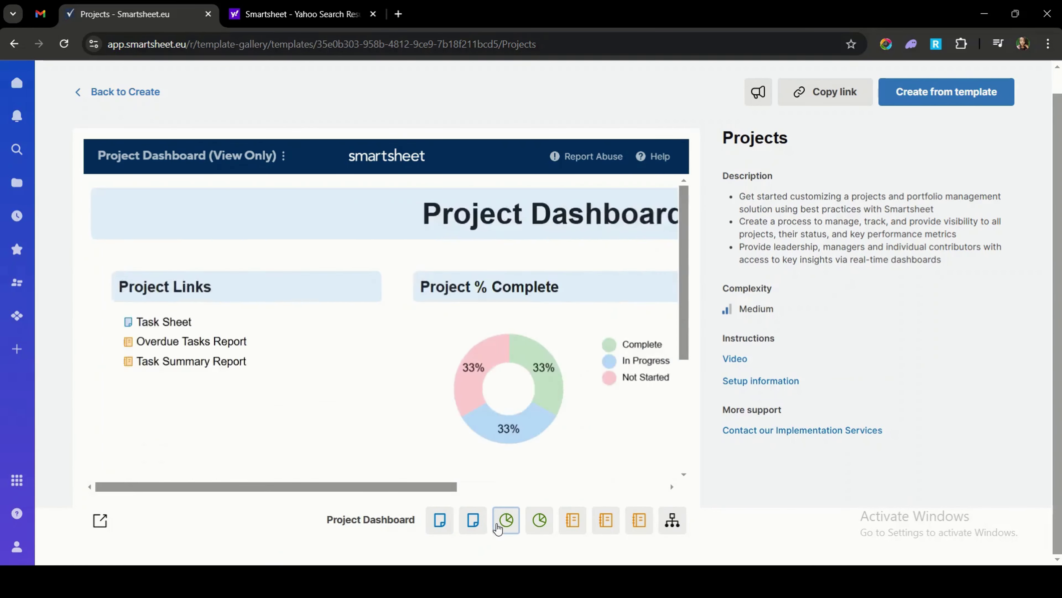
click(550, 526)
click(672, 520)
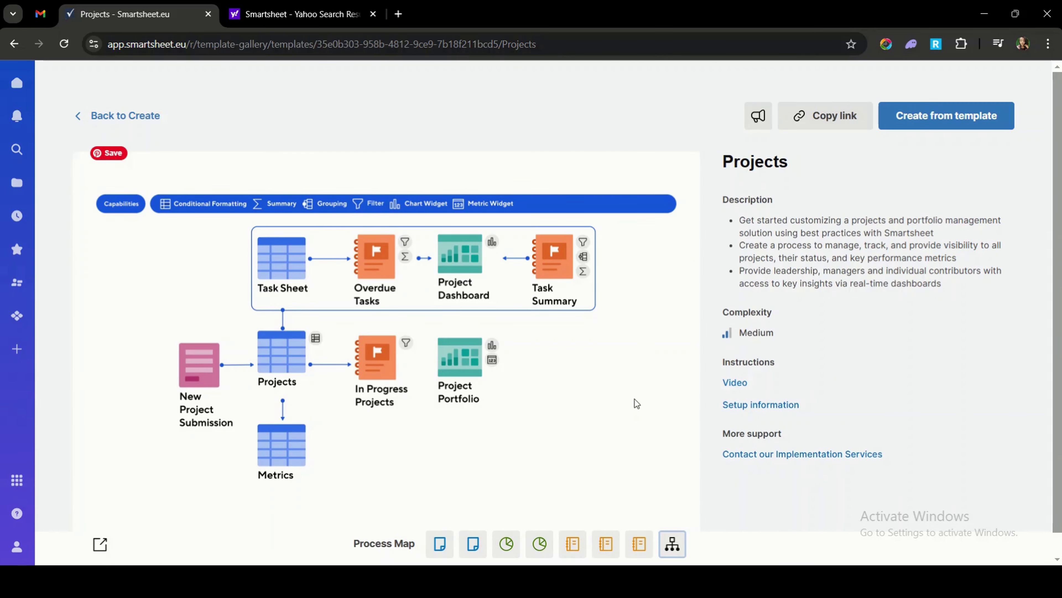
click(944, 119)
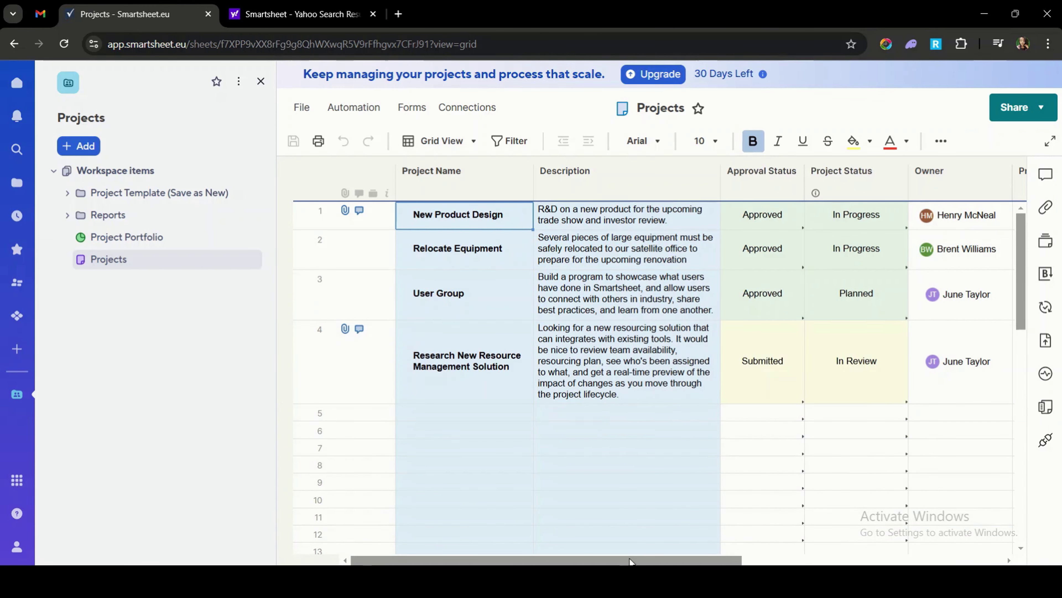
Step: Rename the Projects sheet as Training Projects
drag(630, 561, 465, 434)
click(658, 109)
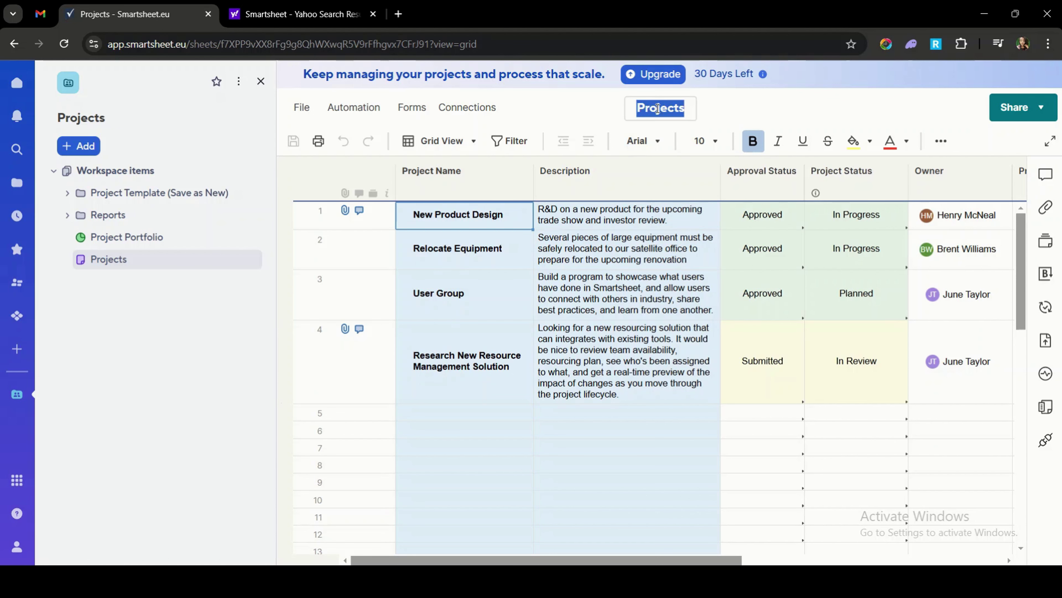
key(Home)
text(Training)
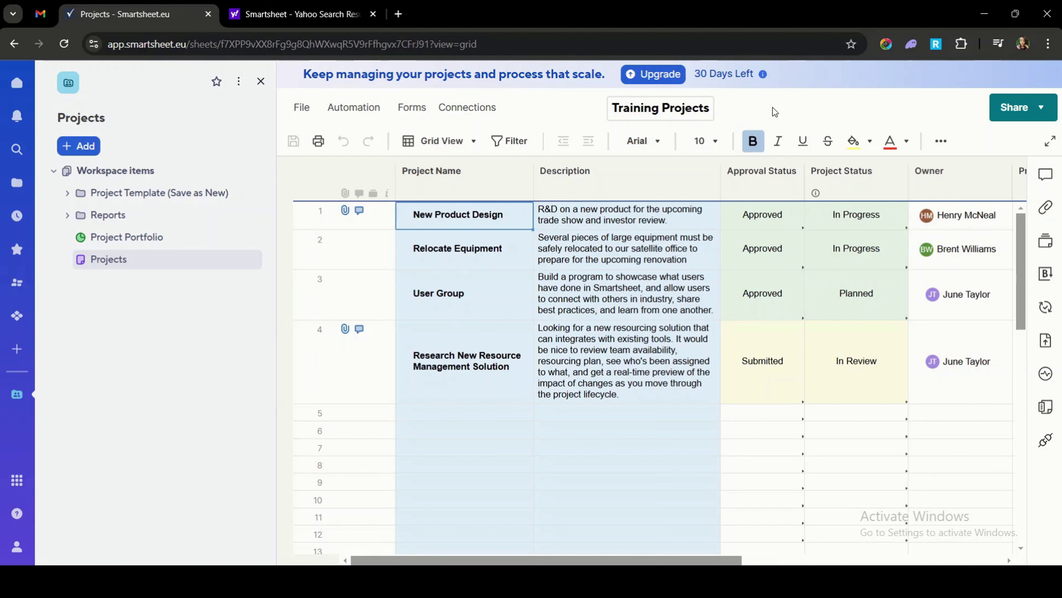
key(Return)
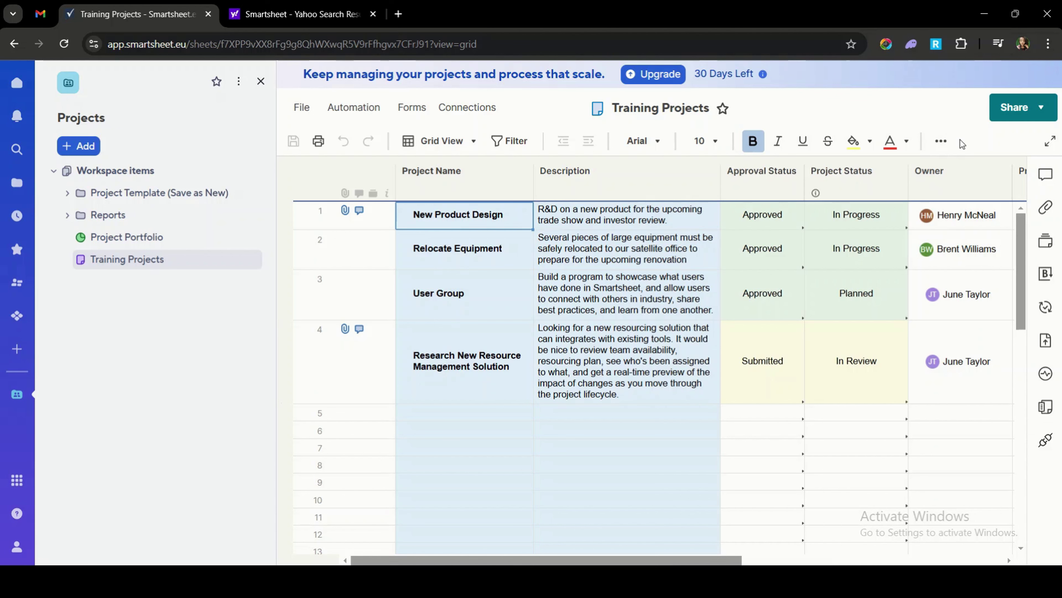
Step: View the sheet as a Gantt chart with the Project Name and Description columns exposed, and look along the timeline
click(474, 142)
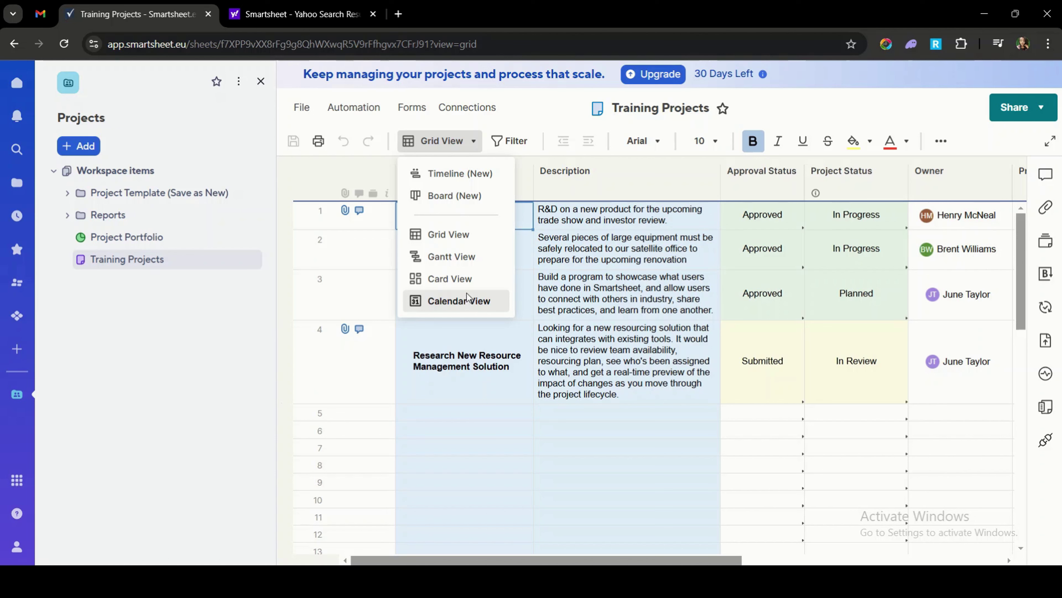
click(454, 260)
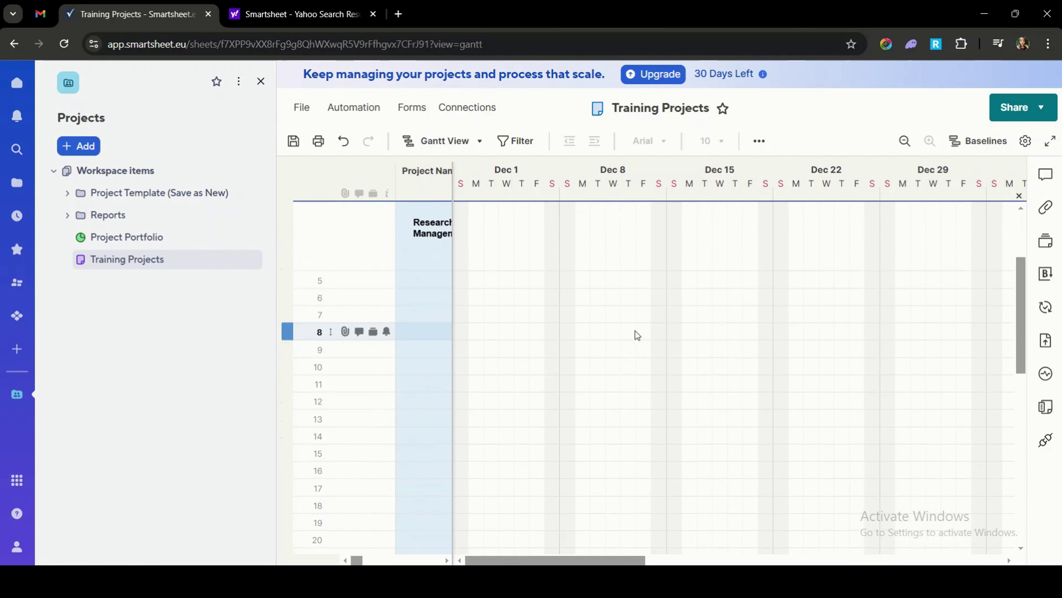
drag(453, 174, 669, 174)
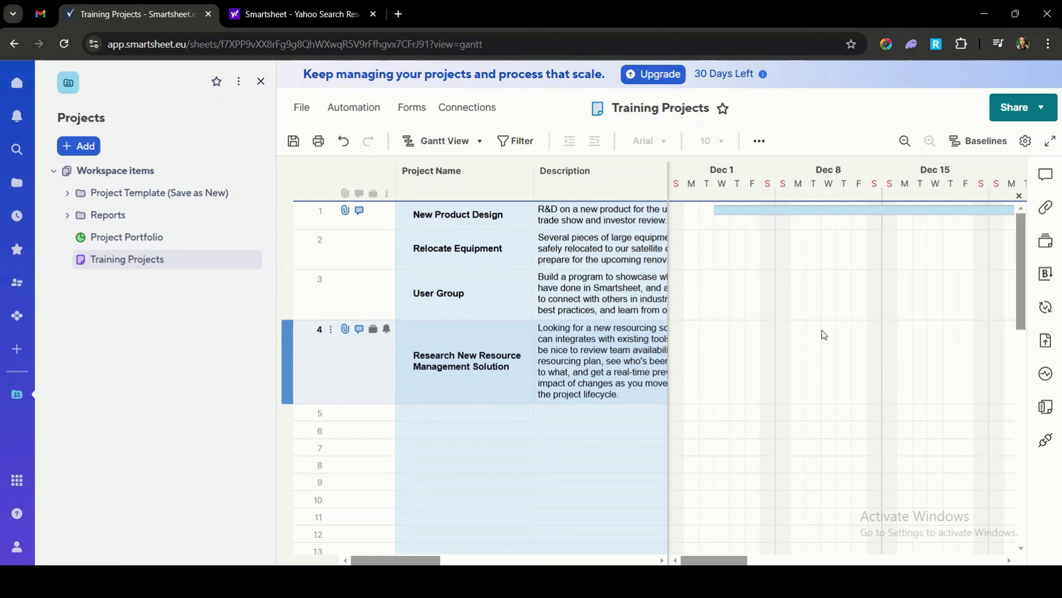
mouse_move(727, 559)
mouse_down()
mouse_move(920, 551)
mouse_move(726, 559)
mouse_up()
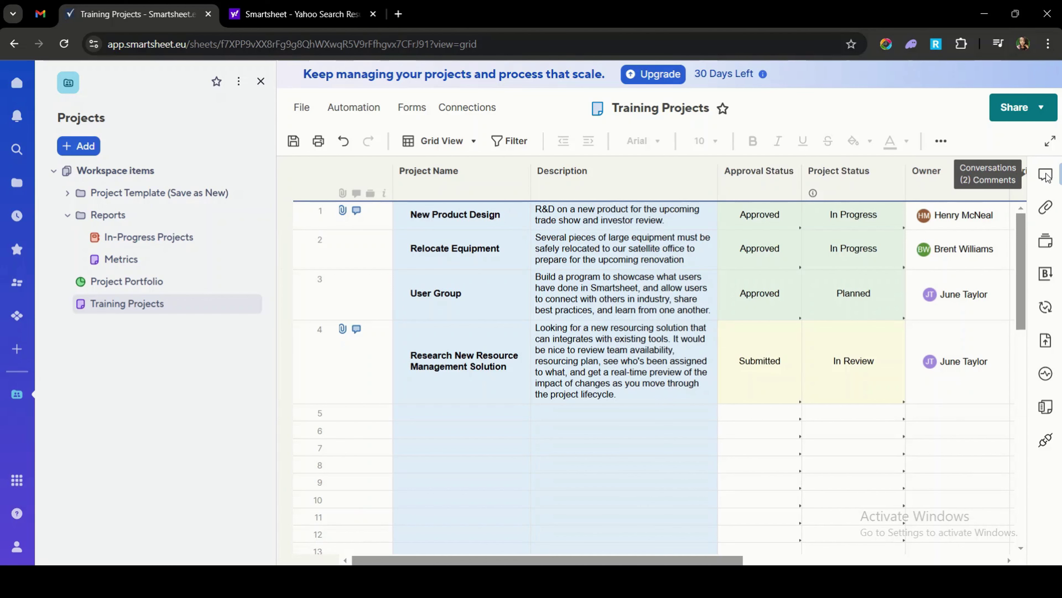
Step: Look over the conversations, attachments and proofs of the Training Projects sheet
click(1046, 176)
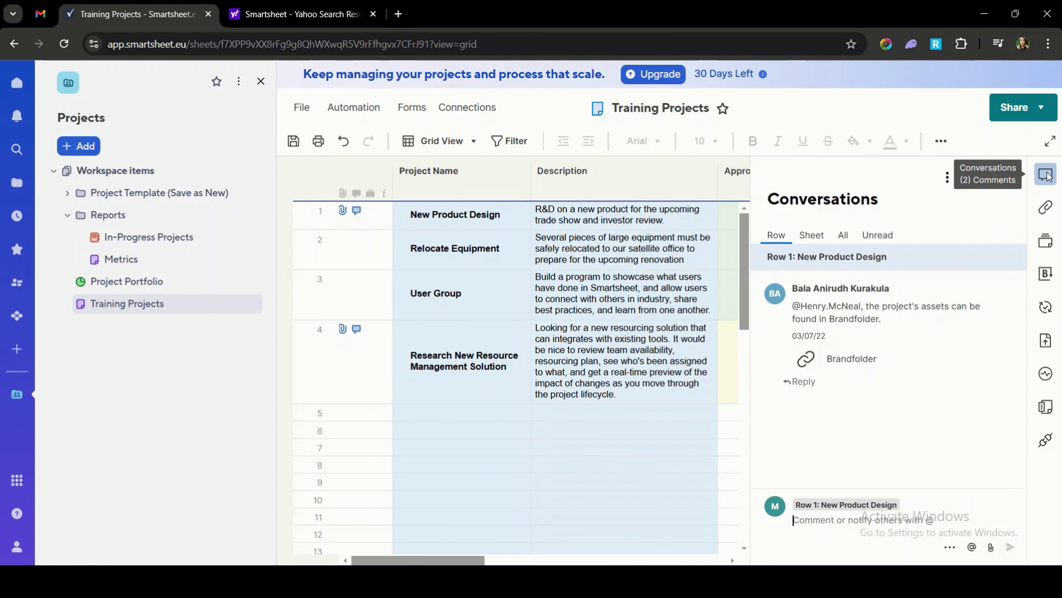
click(1046, 206)
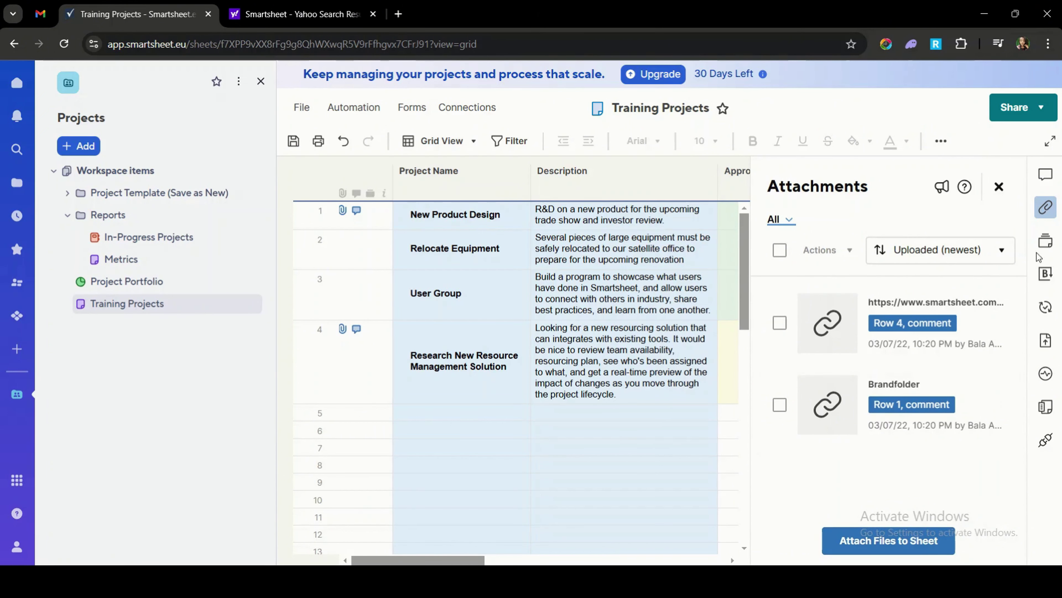
click(1046, 241)
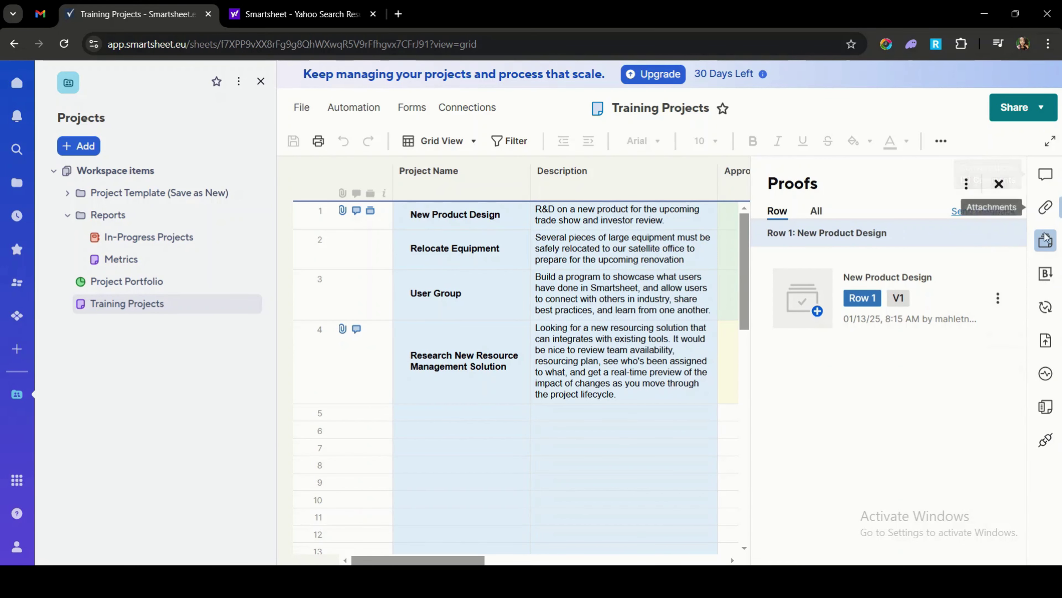
Step: View the Jira and Salesforce options for creating a new Connectors workflow, and close the dialog
click(1045, 440)
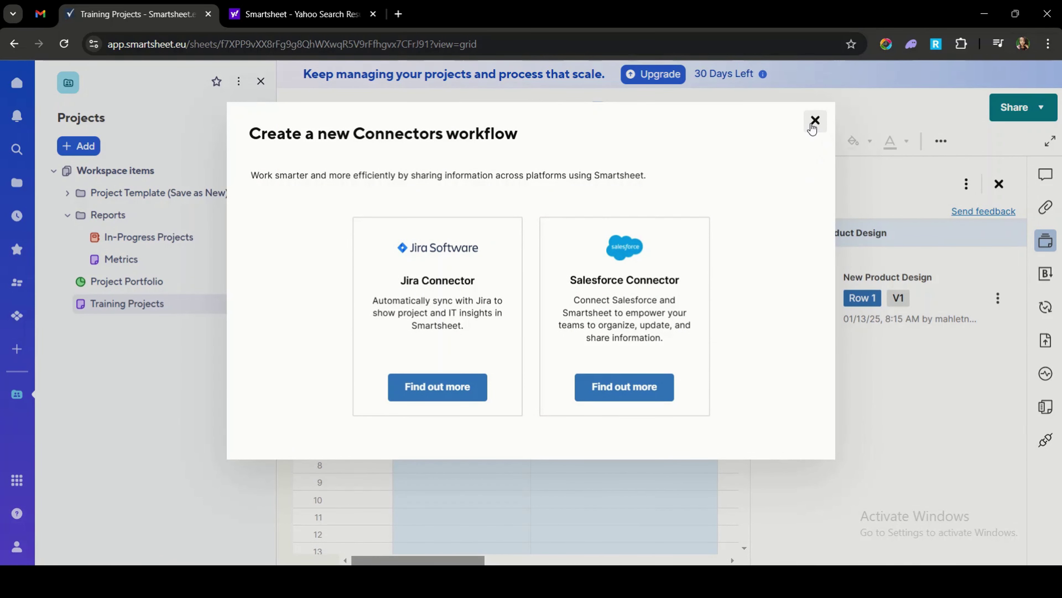
click(814, 123)
click(1044, 441)
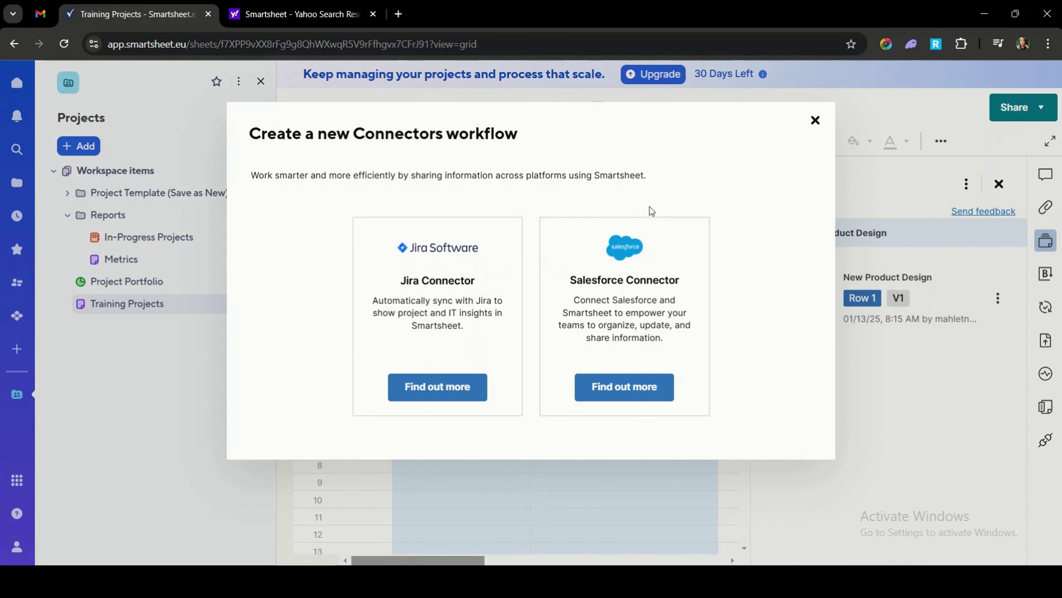
click(816, 120)
click(1044, 441)
click(814, 120)
Step: Look across the sheet's columns and set the owner of the New Product Design row to the account holder's e-mail
drag(459, 563, 455, 564)
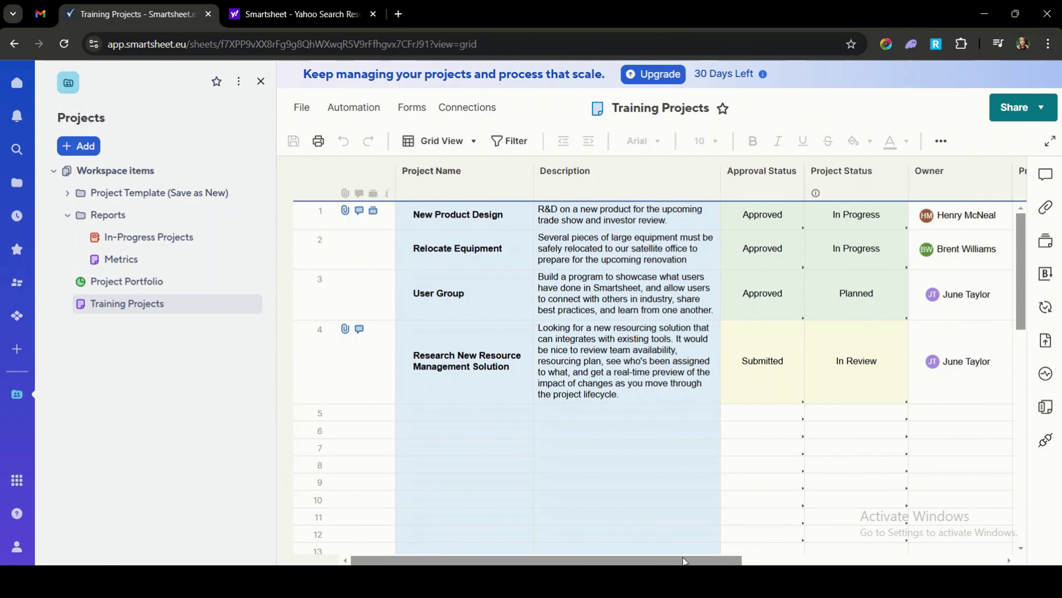
drag(685, 560, 970, 561)
mouse_move(677, 560)
mouse_down()
mouse_move(559, 560)
mouse_move(661, 561)
mouse_up()
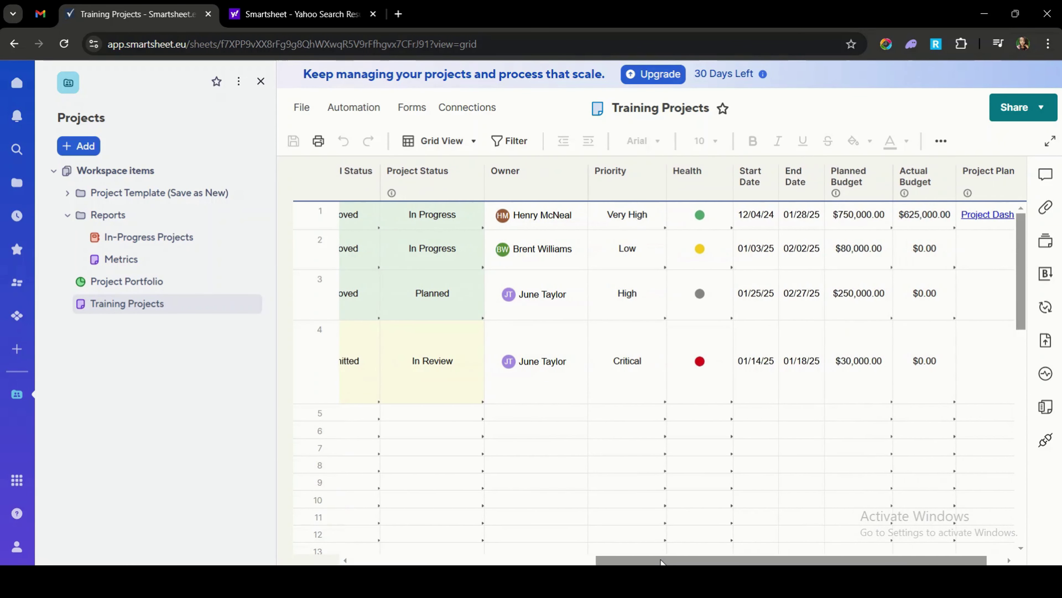
click(533, 182)
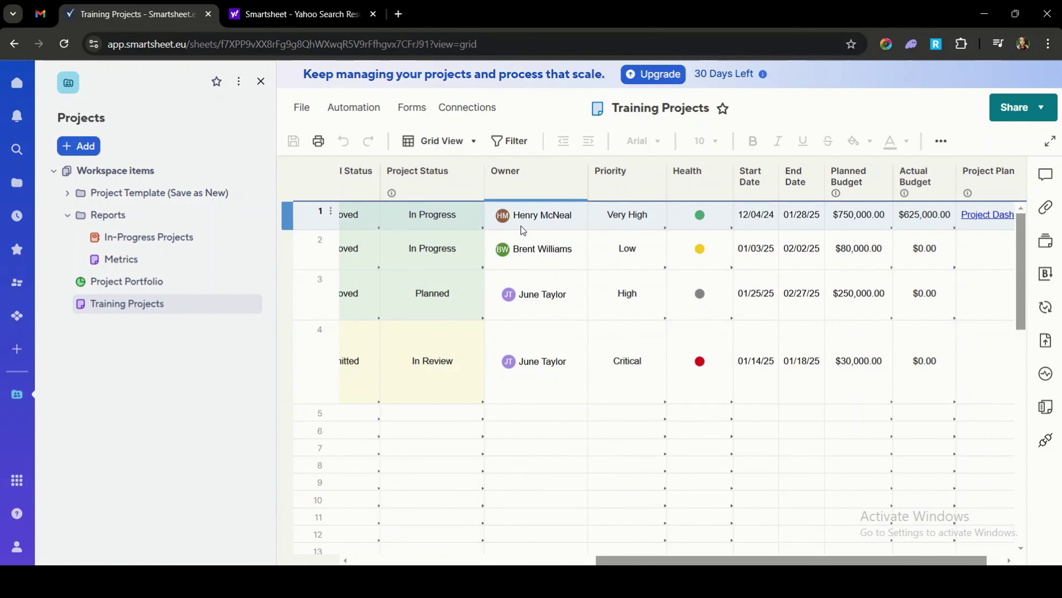
scroll(523, 228, left, 10)
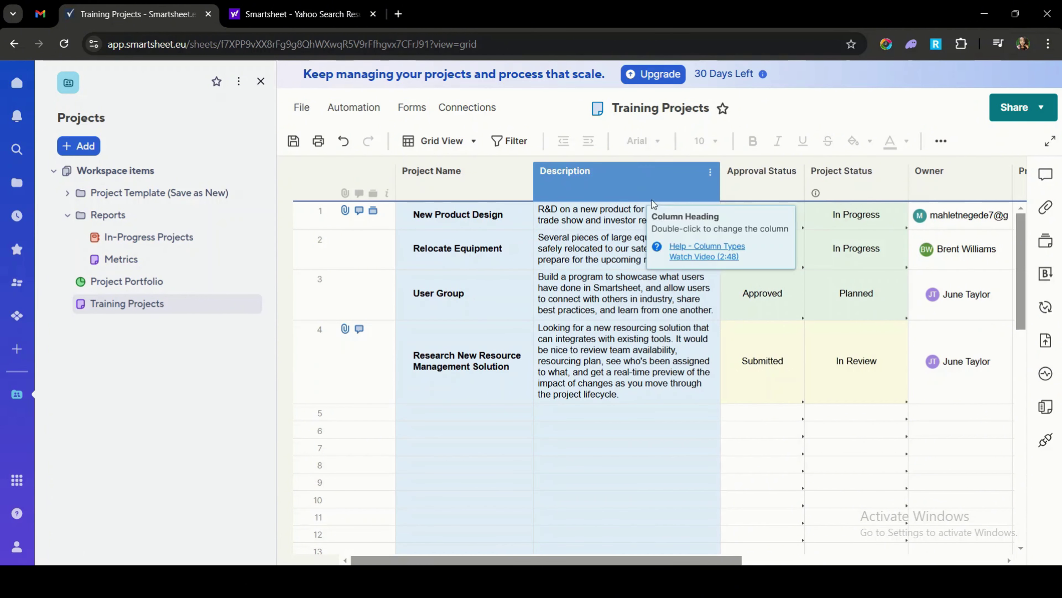
Step: Share the Projects workspace with a collaborator's e-mail as Editor - can share, with Notify people on, and close the sharing dialog
click(1024, 112)
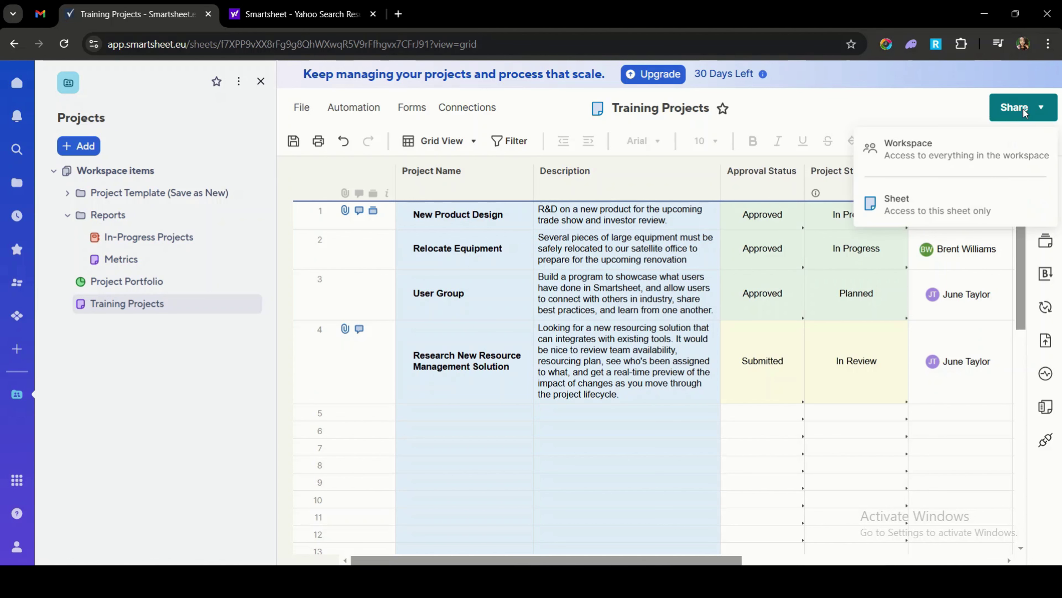
click(927, 149)
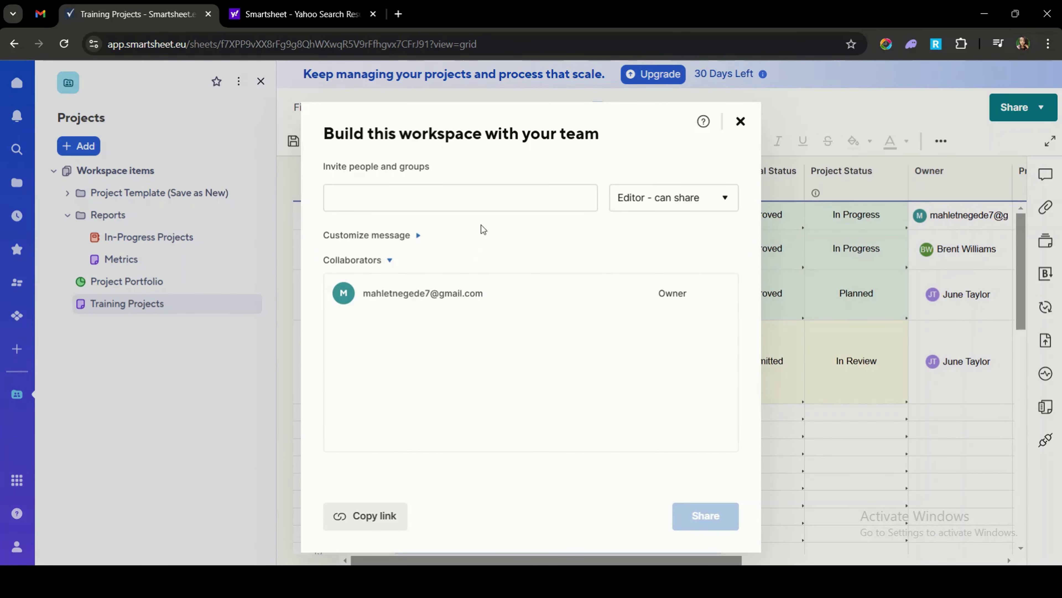
click(491, 196)
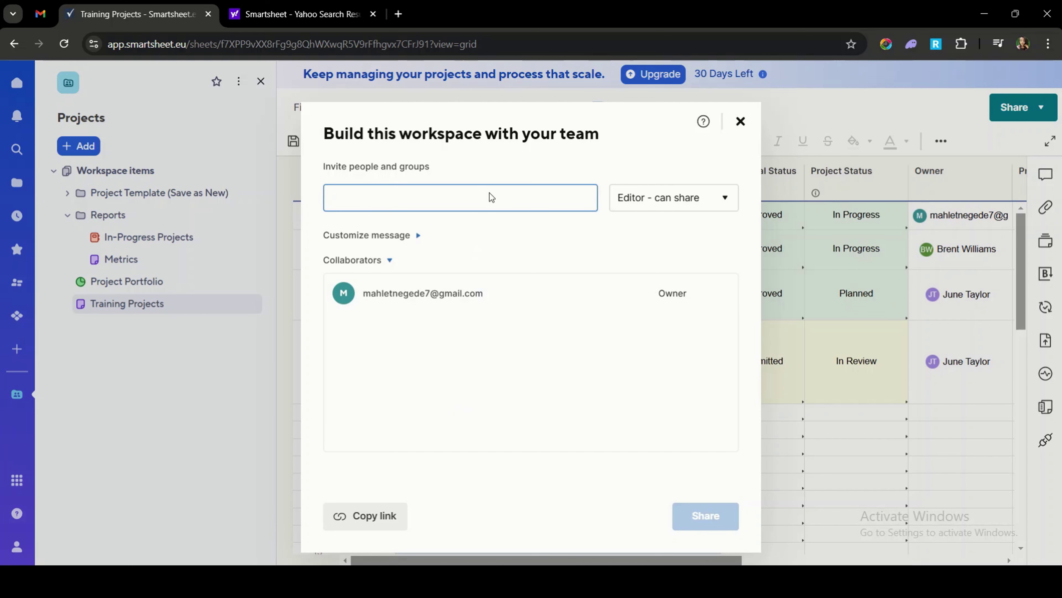
click(680, 198)
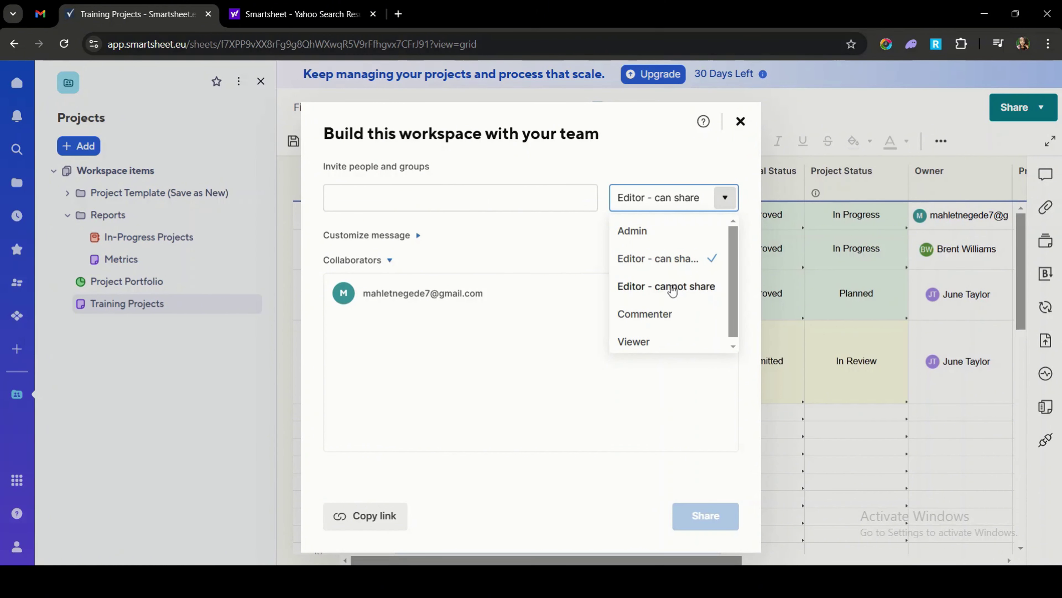
click(670, 238)
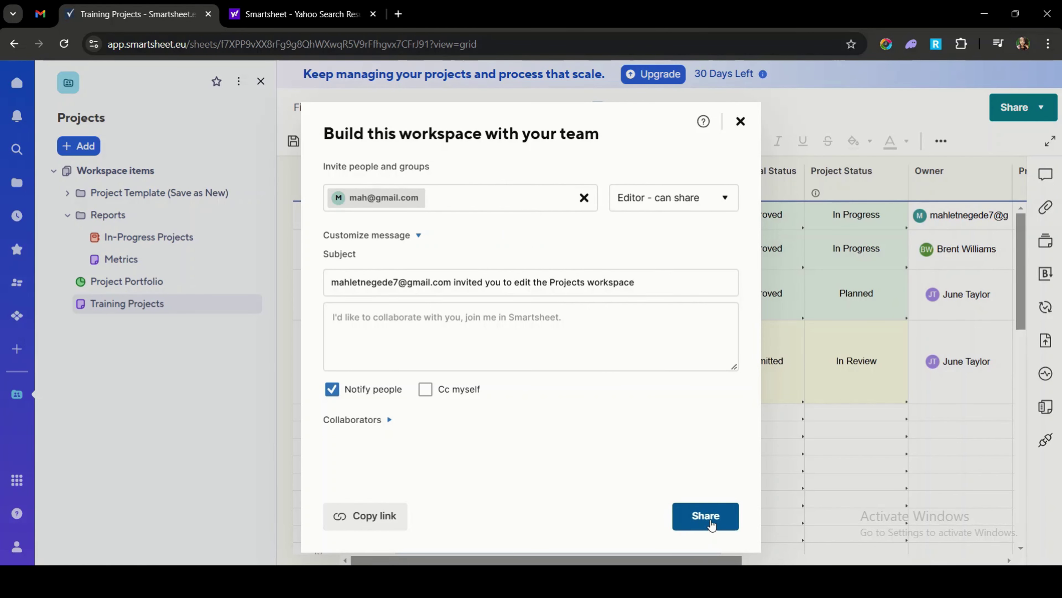
click(711, 525)
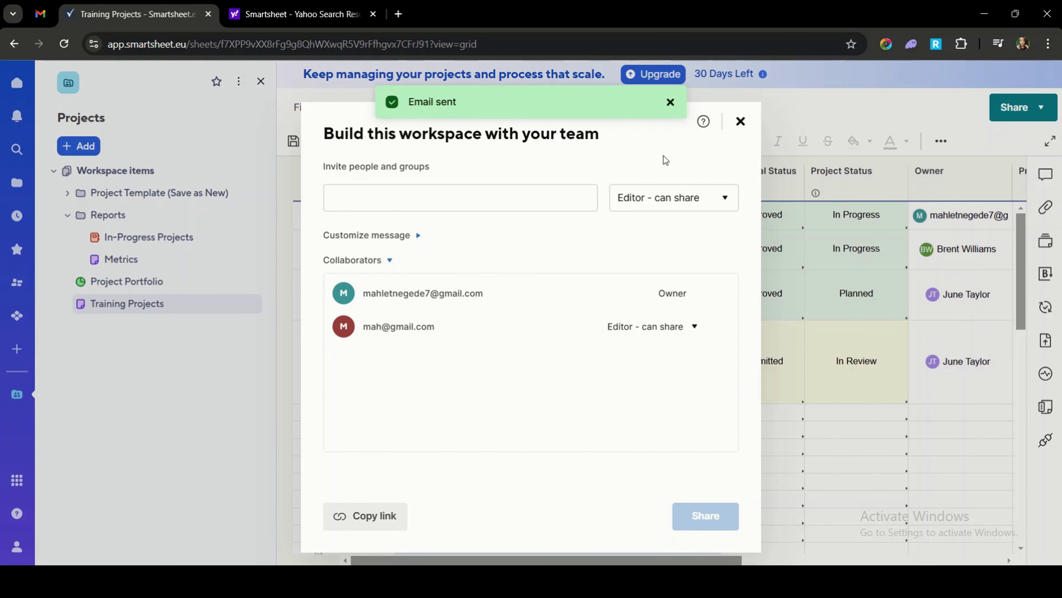
key(Escape)
scroll(606, 326, down, 2)
scroll(607, 339, up, 2)
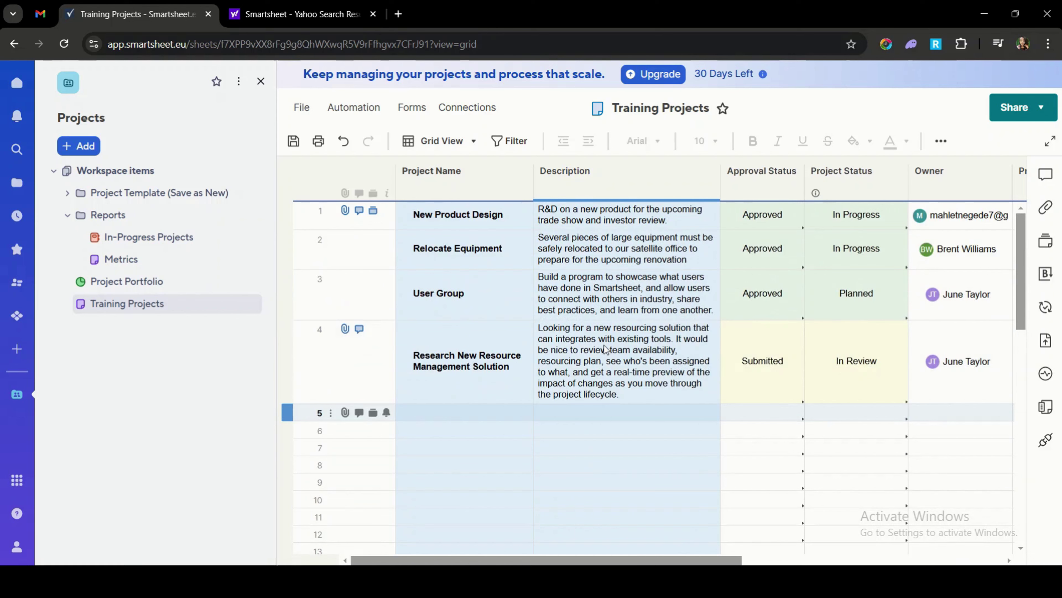